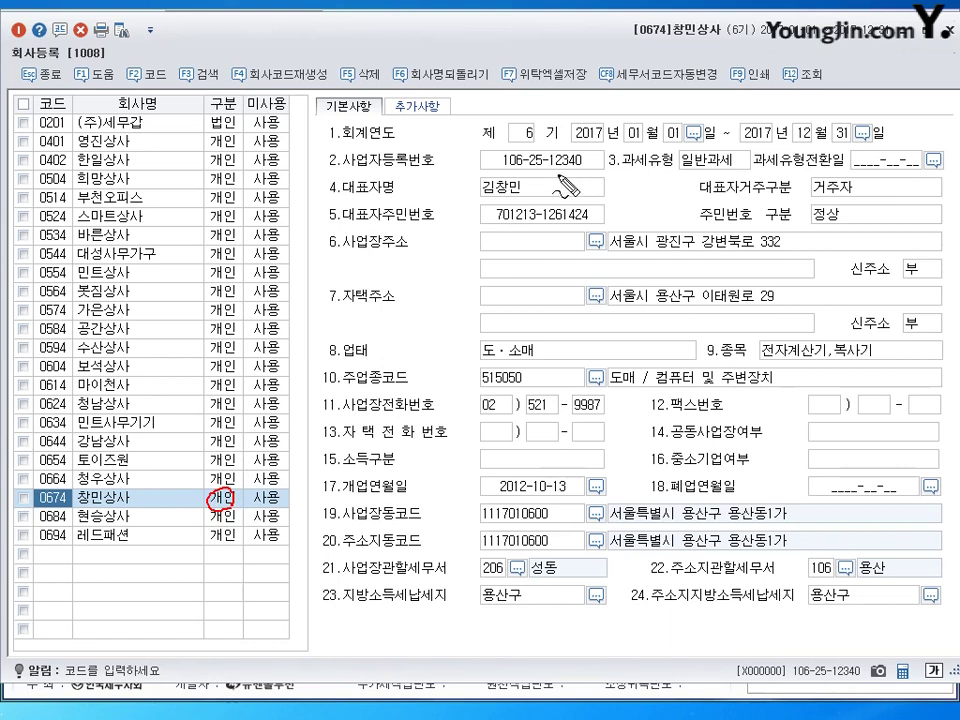
- Check 창민상사's tax type, business registration number, representative details, opening date, business address, business type and item, and tax office in the company registration
{"action": "left_click_drag", "start_coordinate": [730, 160], "coordinate": [712, 150]}
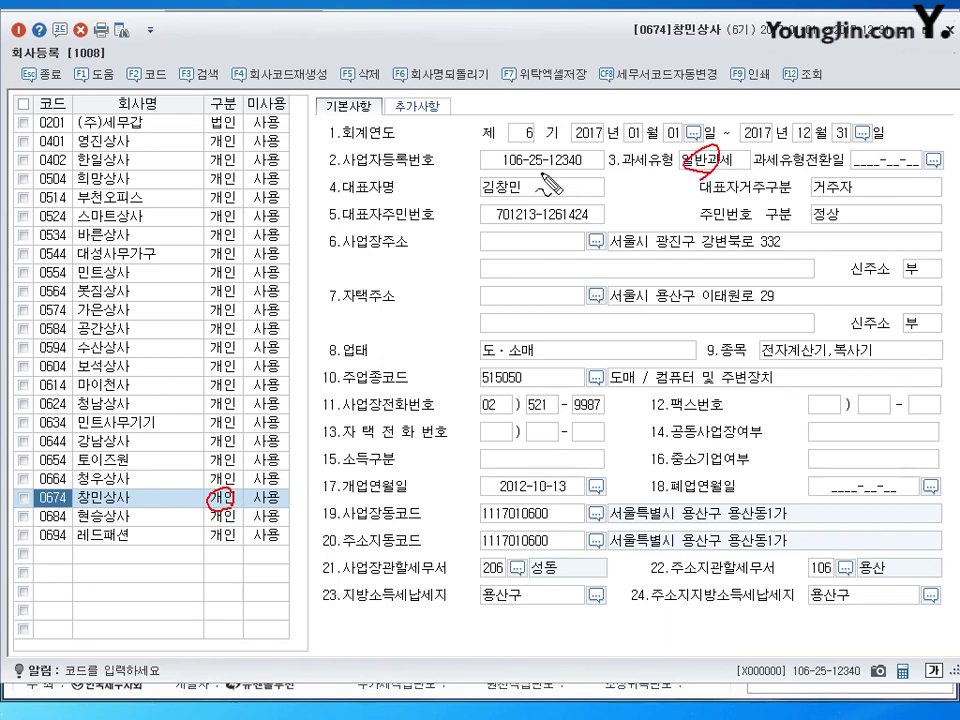
{"action": "mouse_move", "coordinate": [545, 128]}
{"action": "left_mouse_down"}
{"action": "mouse_move", "coordinate": [495, 165]}
{"action": "mouse_move", "coordinate": [568, 145]}
{"action": "left_mouse_up"}
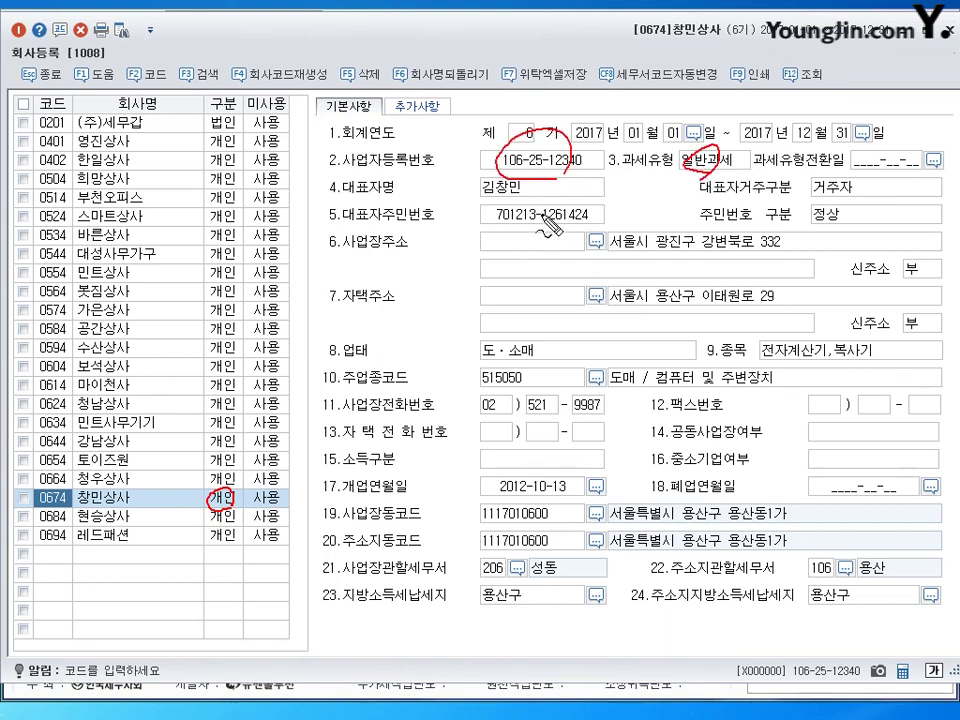
{"action": "left_click_drag", "start_coordinate": [492, 176], "coordinate": [526, 197]}
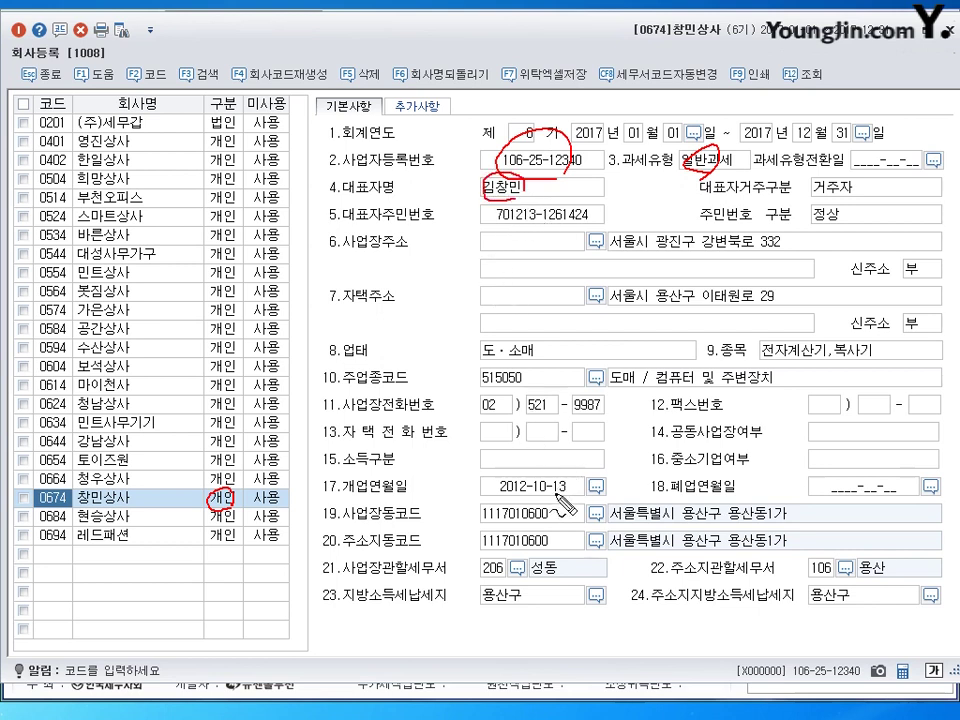
{"action": "left_click_drag", "start_coordinate": [510, 494], "coordinate": [561, 489]}
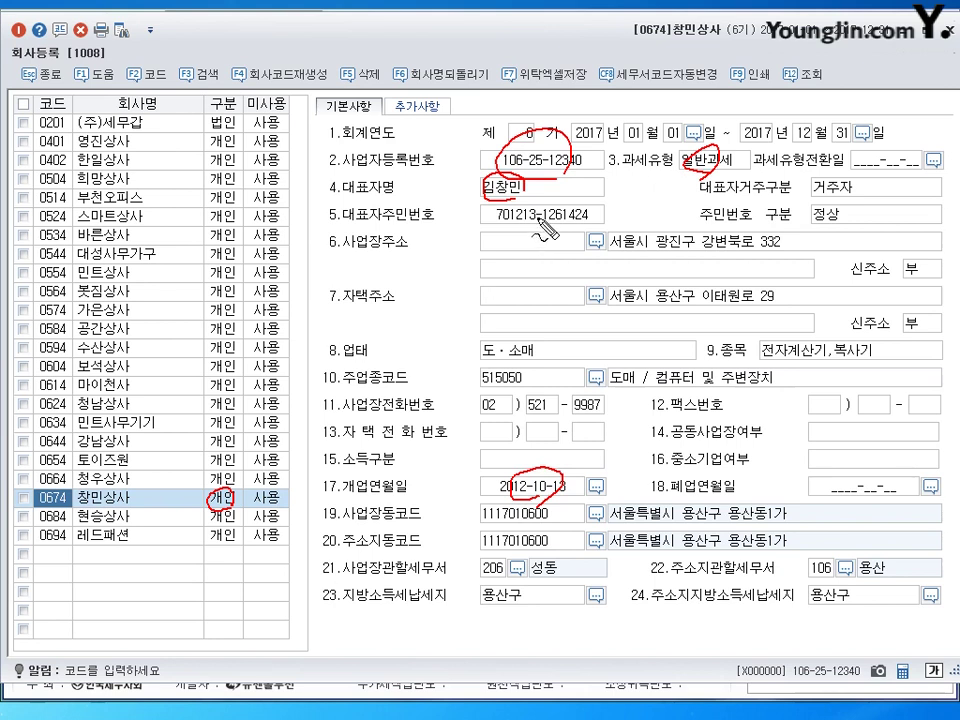
{"action": "left_click_drag", "start_coordinate": [490, 204], "coordinate": [519, 247]}
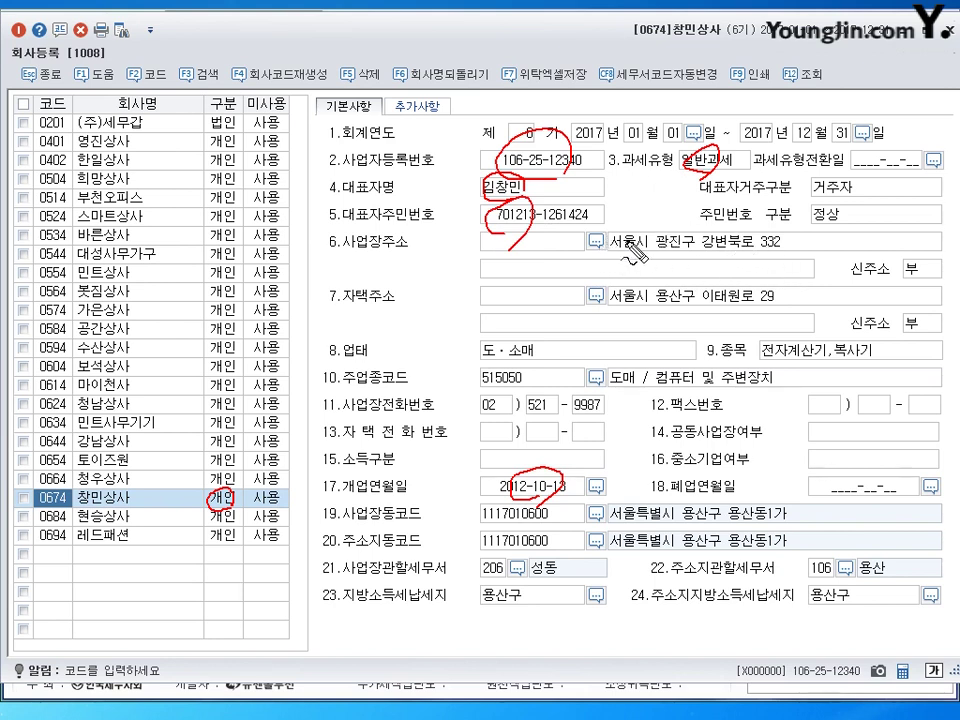
{"action": "mouse_move", "coordinate": [347, 252]}
{"action": "left_mouse_down"}
{"action": "mouse_move", "coordinate": [418, 255]}
{"action": "mouse_move", "coordinate": [405, 258]}
{"action": "left_mouse_up"}
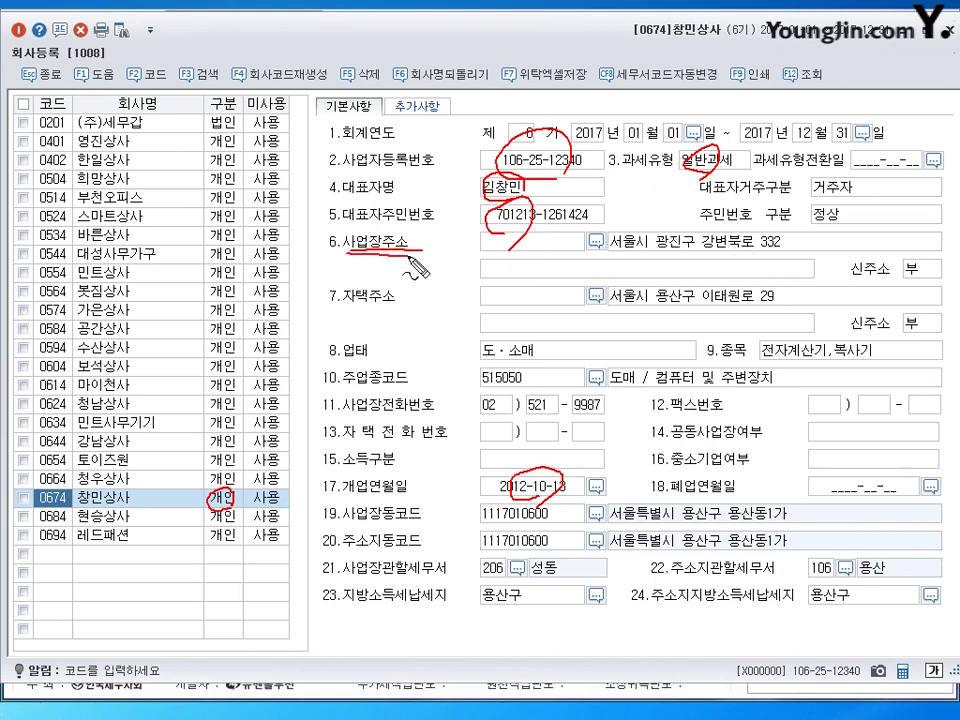
{"action": "left_click_drag", "start_coordinate": [615, 228], "coordinate": [637, 214]}
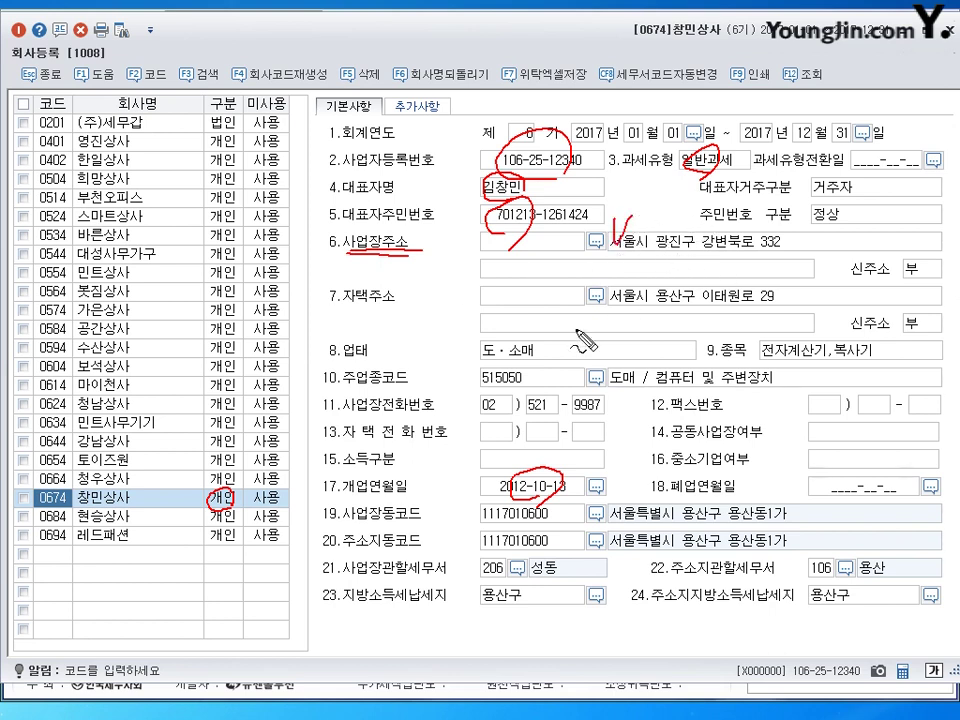
{"action": "mouse_move", "coordinate": [502, 345]}
{"action": "left_mouse_down"}
{"action": "mouse_move", "coordinate": [524, 360]}
{"action": "mouse_move", "coordinate": [510, 402]}
{"action": "left_mouse_up"}
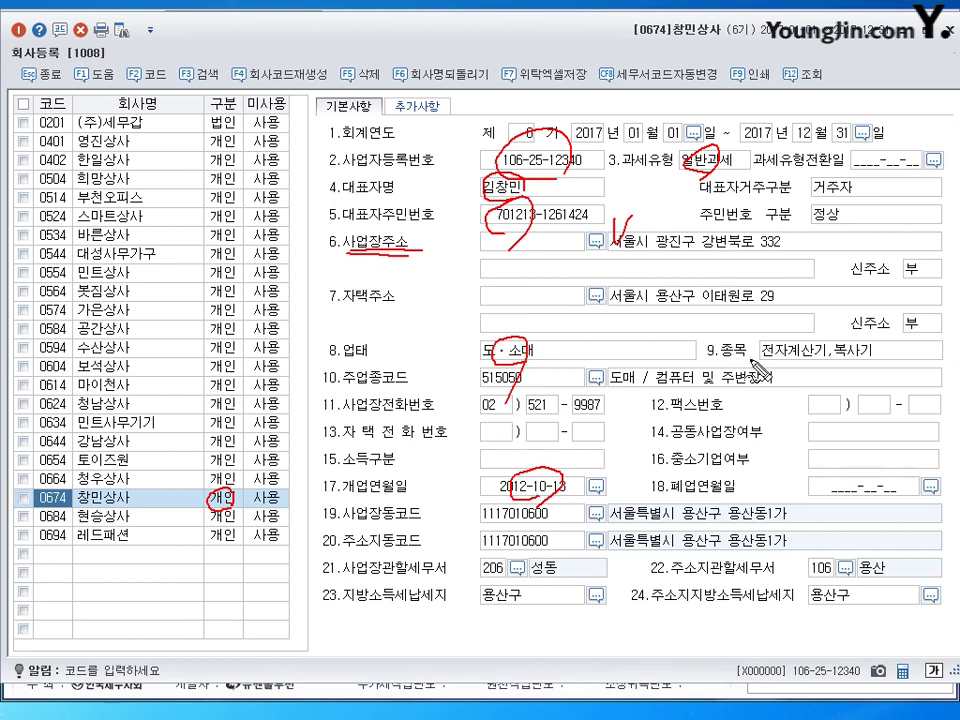
{"action": "mouse_move", "coordinate": [737, 325]}
{"action": "left_mouse_down"}
{"action": "mouse_move", "coordinate": [768, 320]}
{"action": "mouse_move", "coordinate": [788, 300]}
{"action": "left_mouse_up"}
{"action": "mouse_move", "coordinate": [510, 550]}
{"action": "left_mouse_down"}
{"action": "mouse_move", "coordinate": [486, 576]}
{"action": "mouse_move", "coordinate": [505, 545]}
{"action": "left_mouse_up"}
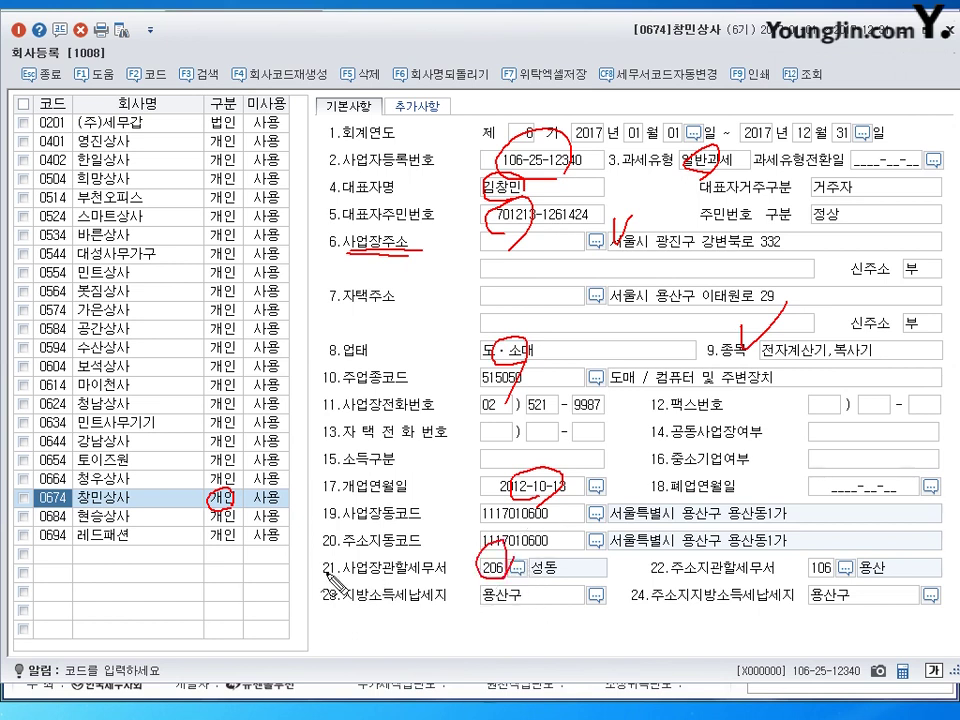
{"action": "left_click_drag", "start_coordinate": [318, 577], "coordinate": [384, 574]}
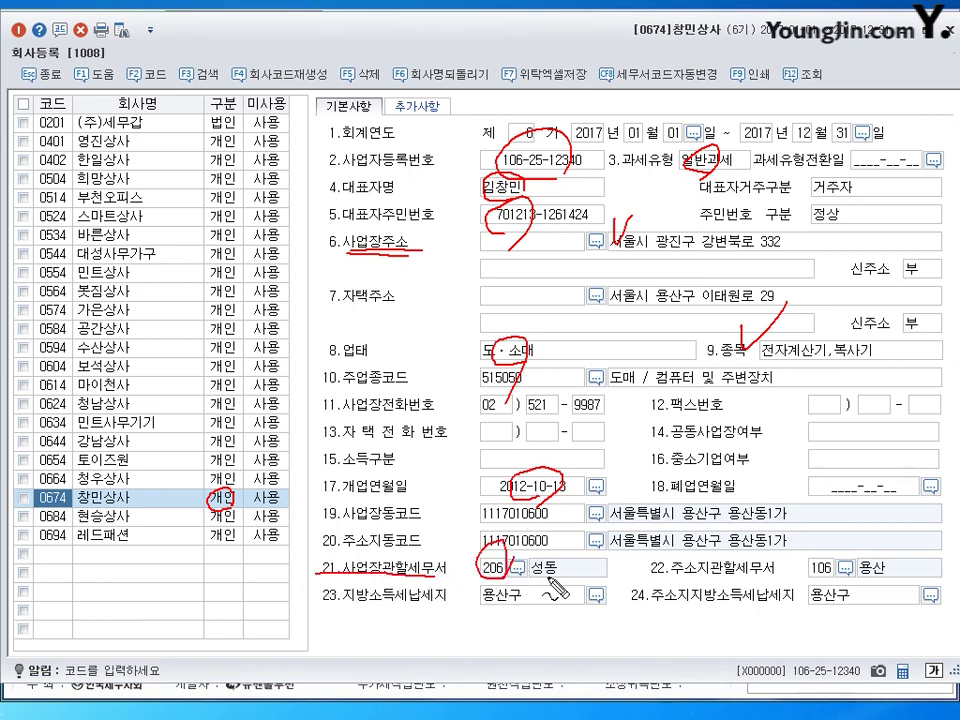
{"action": "left_click_drag", "start_coordinate": [443, 563], "coordinate": [505, 525]}
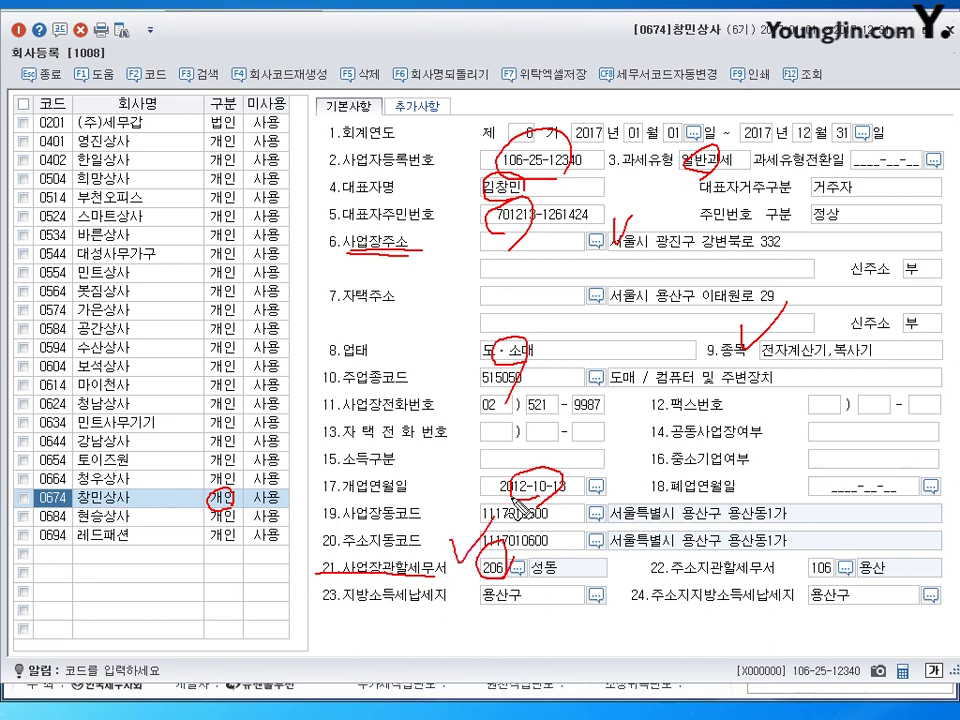
{"action": "key", "text": "Escape"}
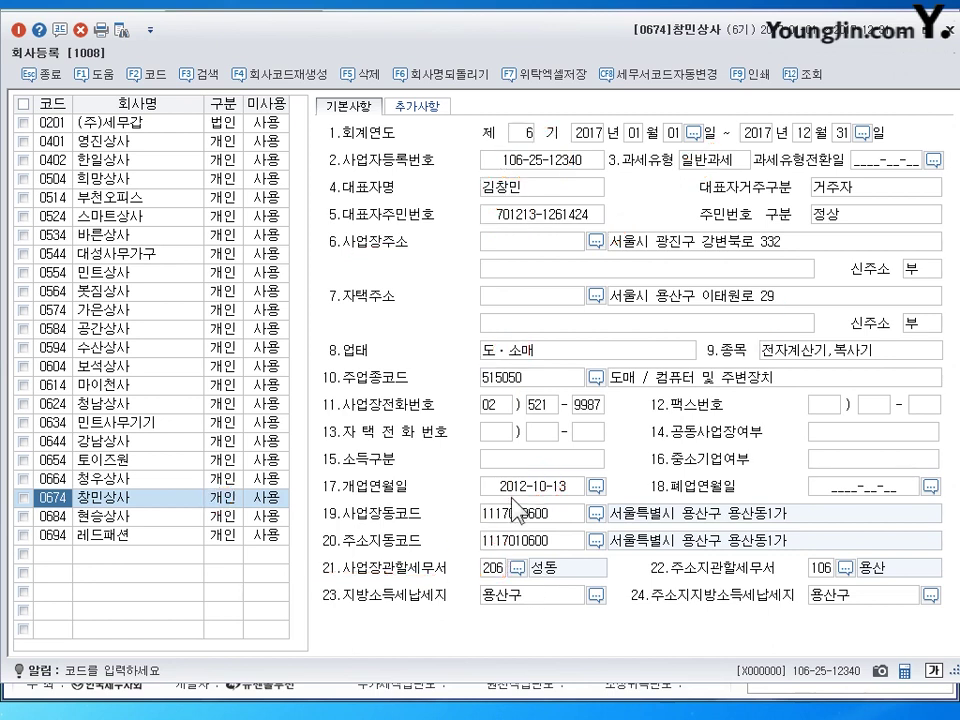
- Correct 창민상사's business address (사업장주소) to the address given on its business registration certificate
{"action": "left_click", "coordinate": [666, 250]}
{"action": "key", "text": "BackSpace"}
{"action": "key", "text": "BackSpace"}
{"action": "key", "text": "BackSpace"}
{"action": "key", "text": "BackSpace"}
{"action": "key", "text": "BackSpace"}
{"action": "key", "text": "BackSpace"}
{"action": "key", "text": "BackSpace"}
{"action": "key", "text": "BackSpace"}
{"action": "key", "text": "BackSpace"}
{"action": "key", "text": "BackSpace"}
{"action": "key", "text": "BackSpace"}
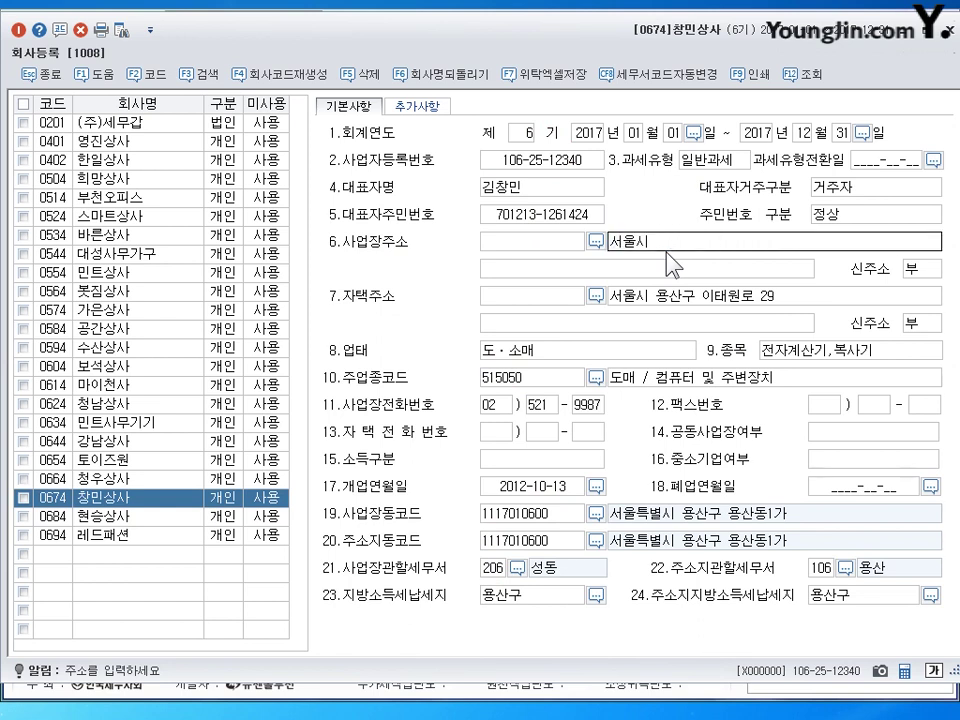
{"action": "type", "text": "용산구"}
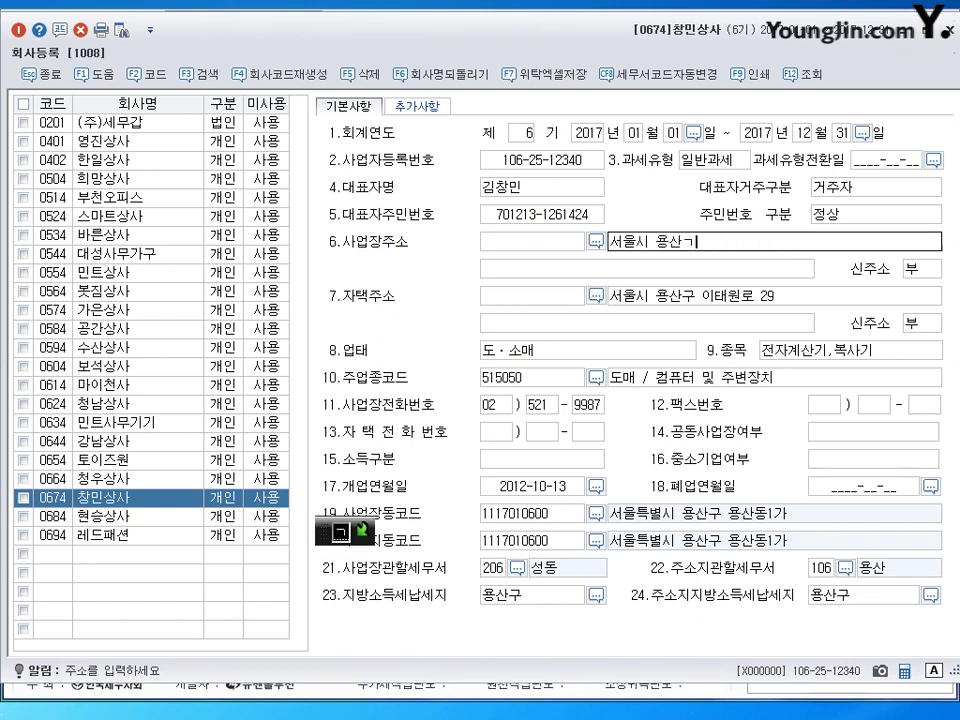
{"action": "type", "text": " 이태"}
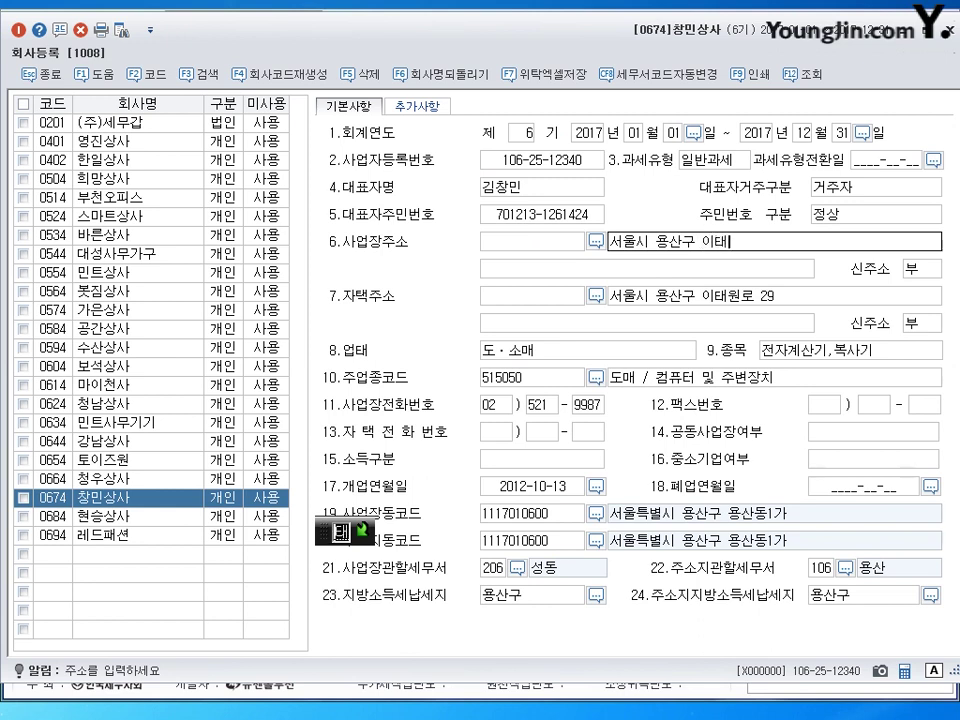
{"action": "type", "text": "원로 29"}
{"action": "key", "text": "Return"}
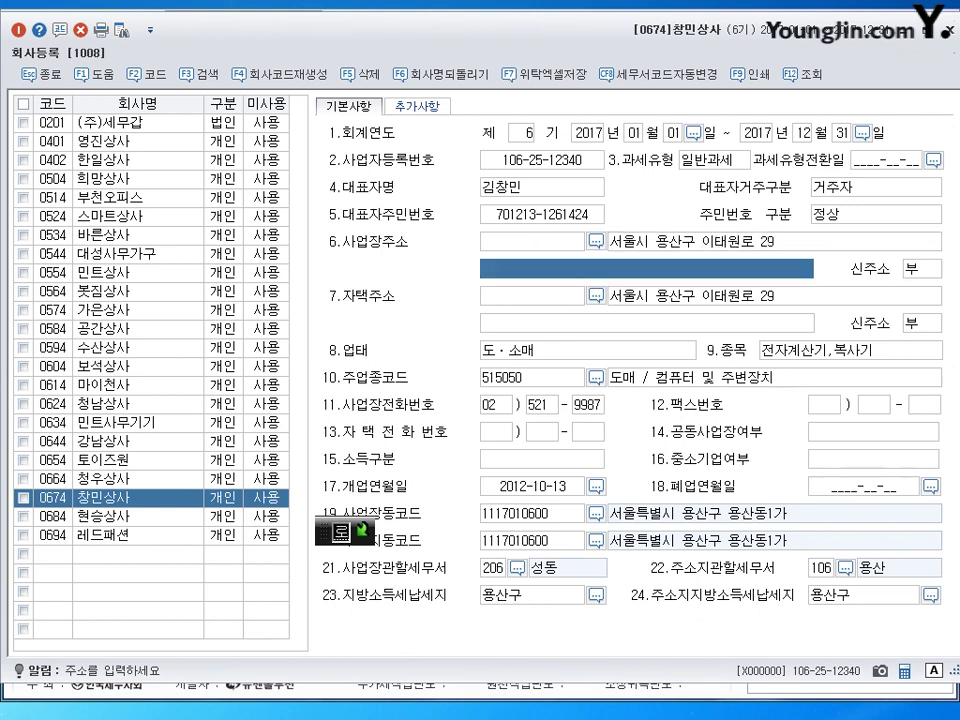
- Set the business item (종목) to 컴퓨터및주변장치
{"action": "left_click", "coordinate": [844, 354]}
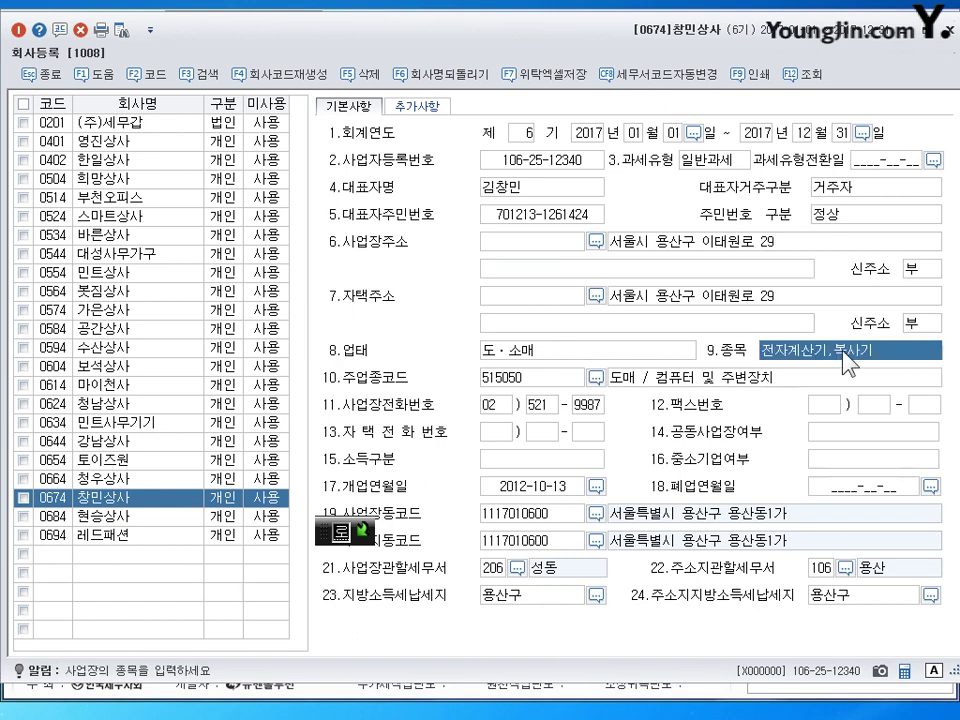
{"action": "type", "text": "컴퓨터및주"}
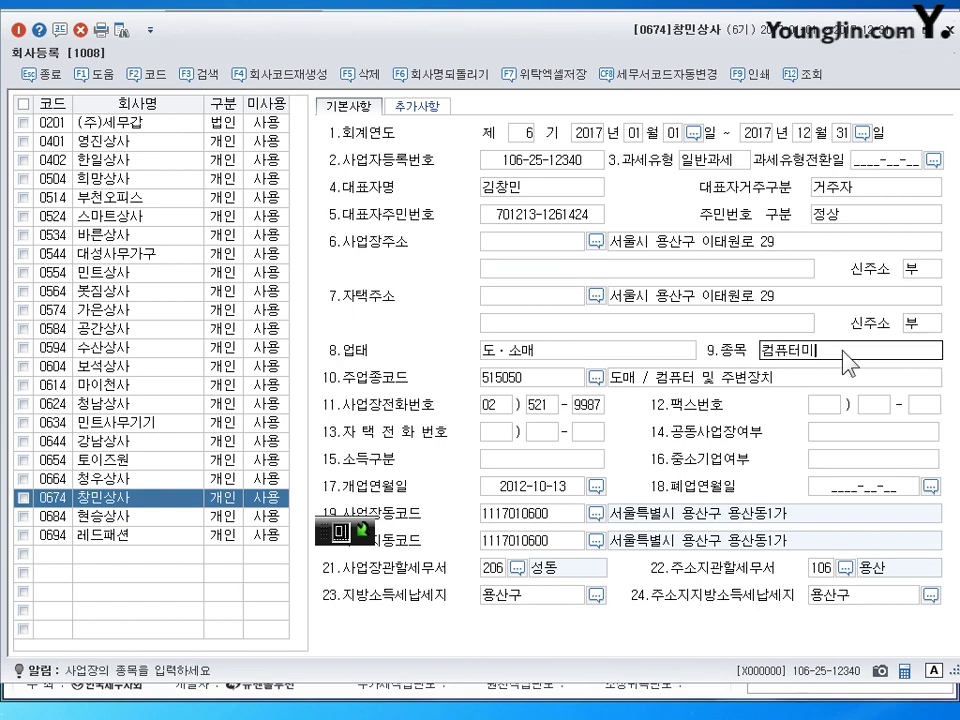
{"action": "type", "text": "변장치"}
{"action": "key", "text": "Return"}
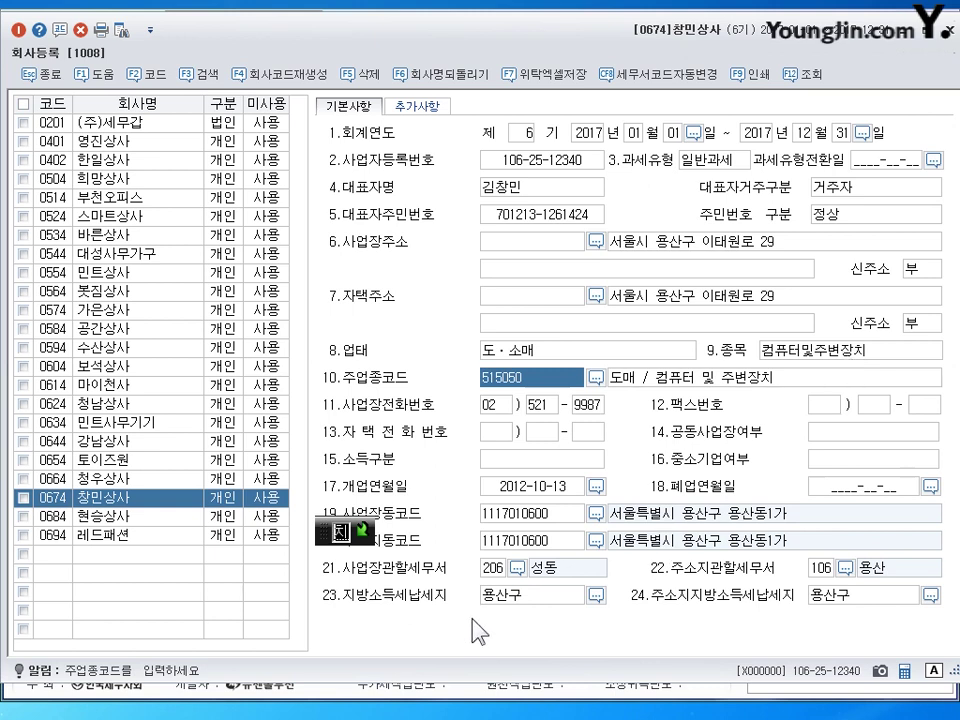
- Set the tax office for the business location (사업장관할세무서) to 106 용산 and close the company registration
{"action": "left_click", "coordinate": [517, 570]}
{"action": "type", "text": "용산"}
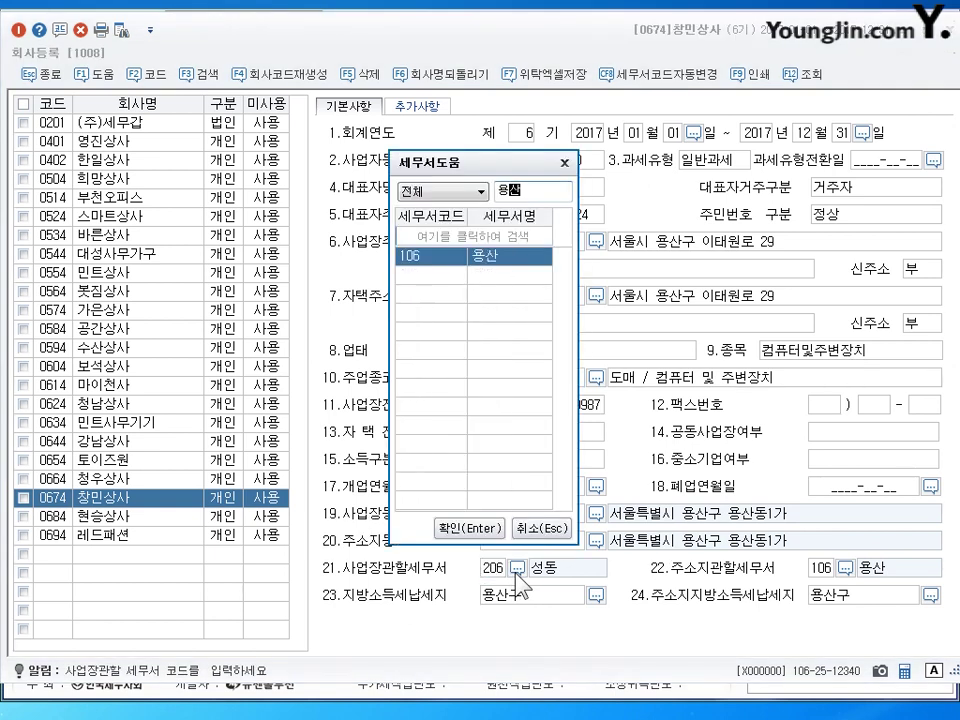
{"action": "key", "text": "Return"}
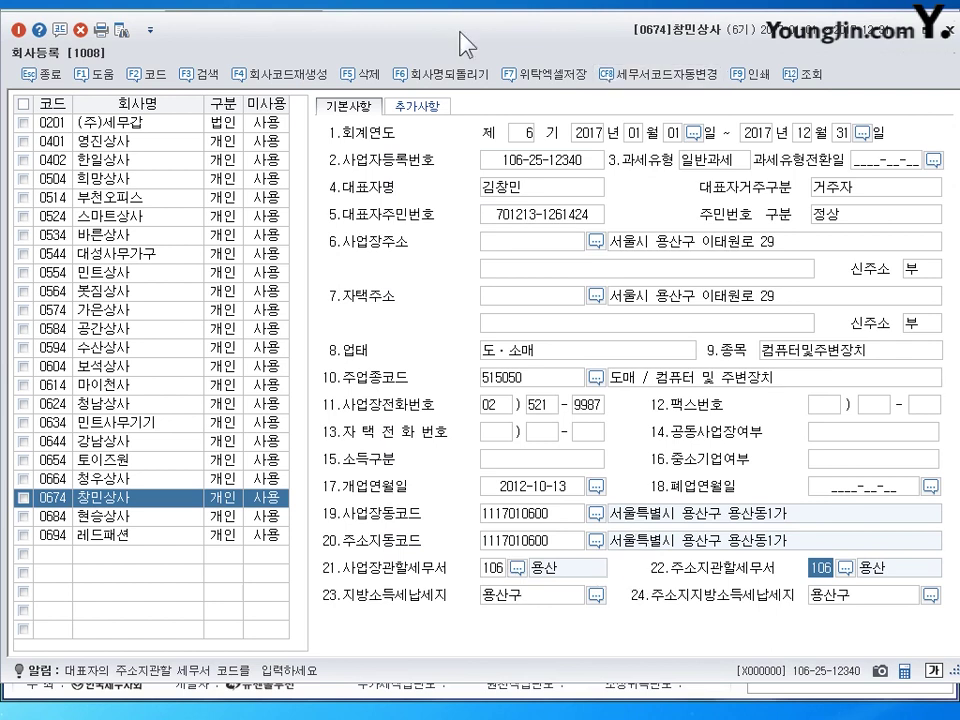
{"action": "left_click", "coordinate": [950, 42]}
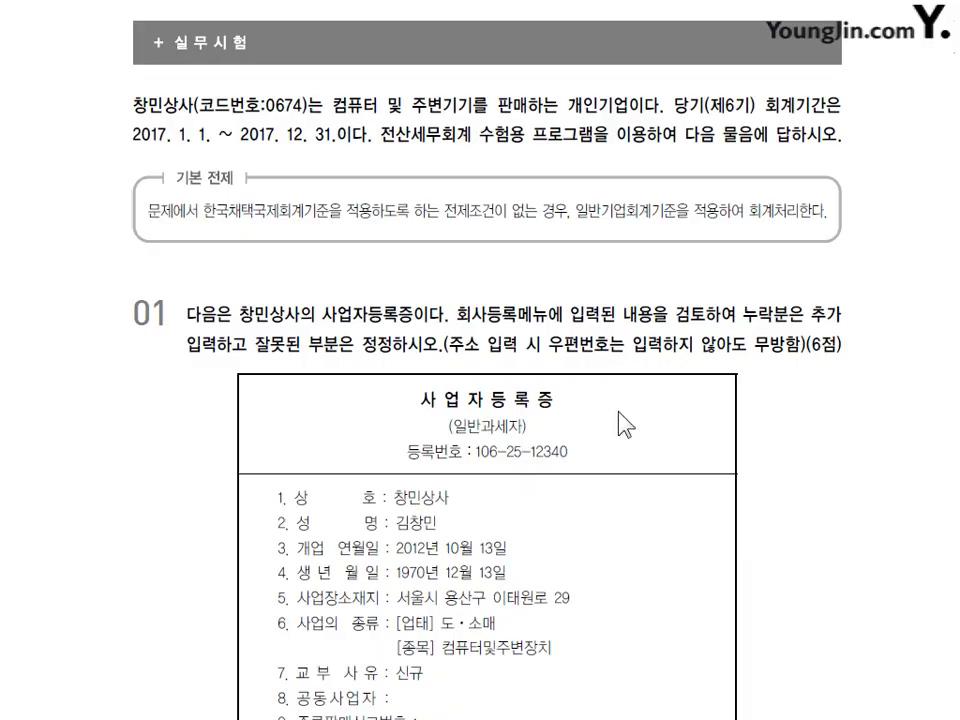
- Open the prior-period balance sheet (전기분재무상태표) and widen the asset account name column to fit its contents
{"action": "scroll", "coordinate": [624, 420], "scroll_direction": "down", "scroll_amount": 4}
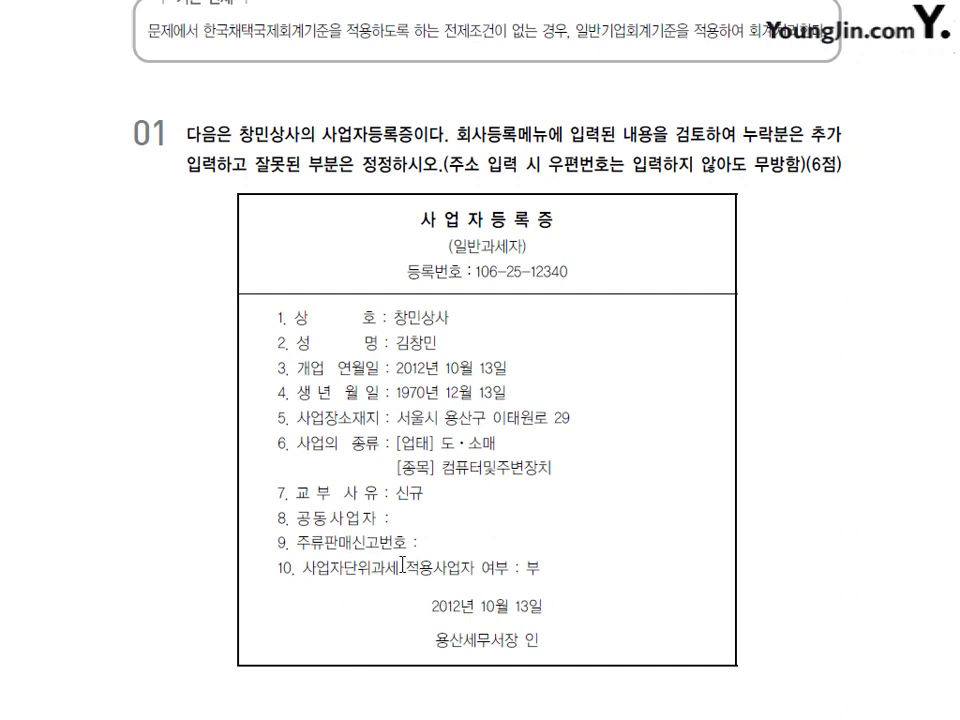
{"action": "scroll", "coordinate": [405, 570], "scroll_direction": "down", "scroll_amount": 10}
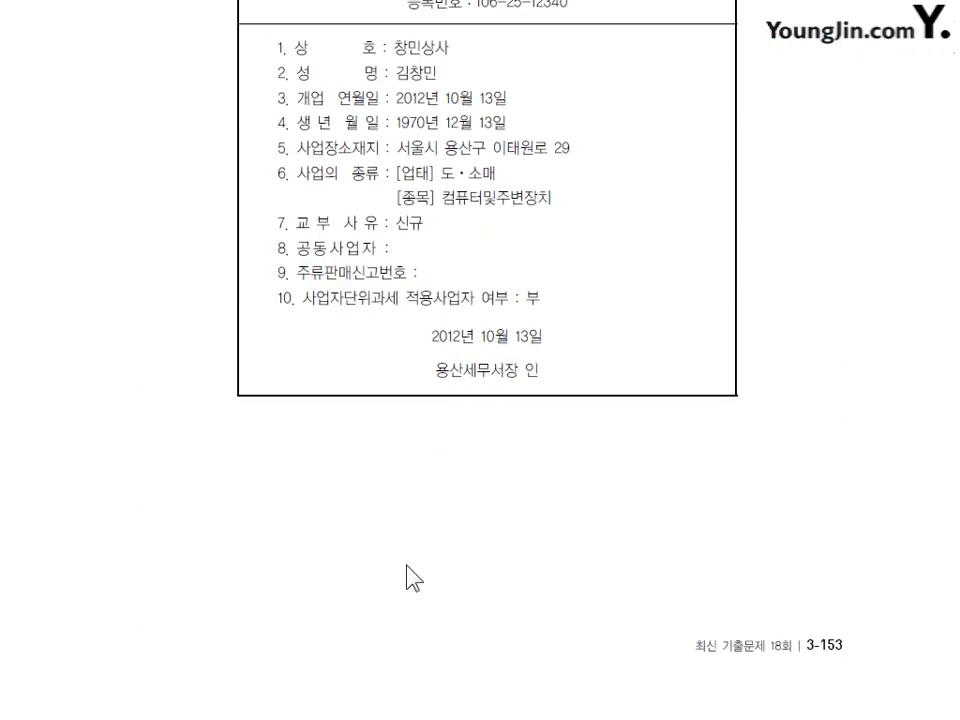
{"action": "scroll", "coordinate": [405, 570], "scroll_direction": "down", "scroll_amount": 3}
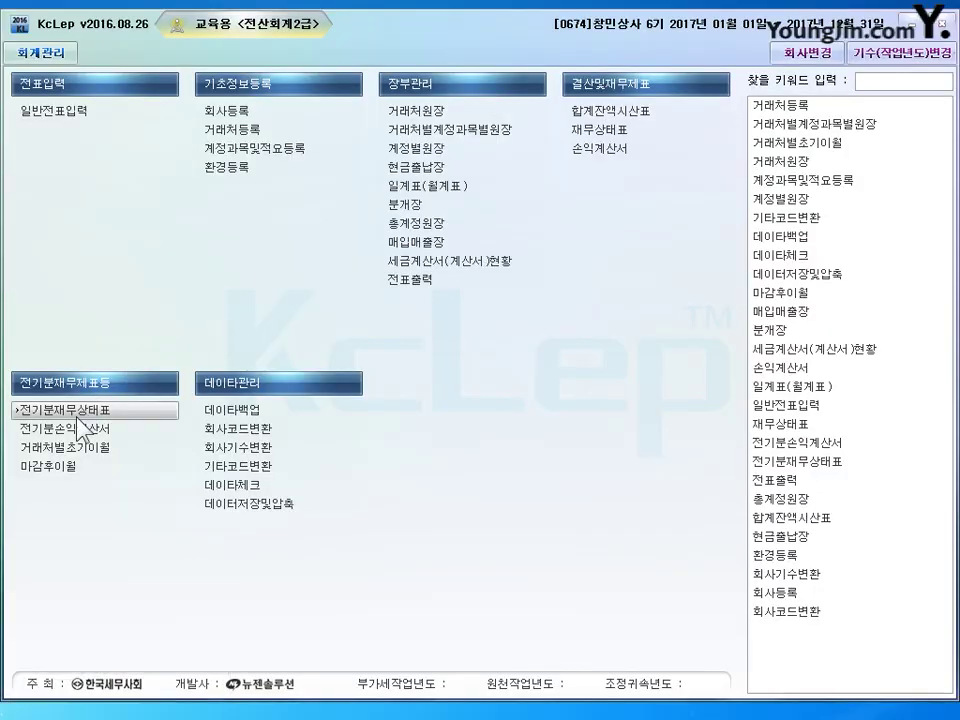
{"action": "left_click", "coordinate": [81, 415]}
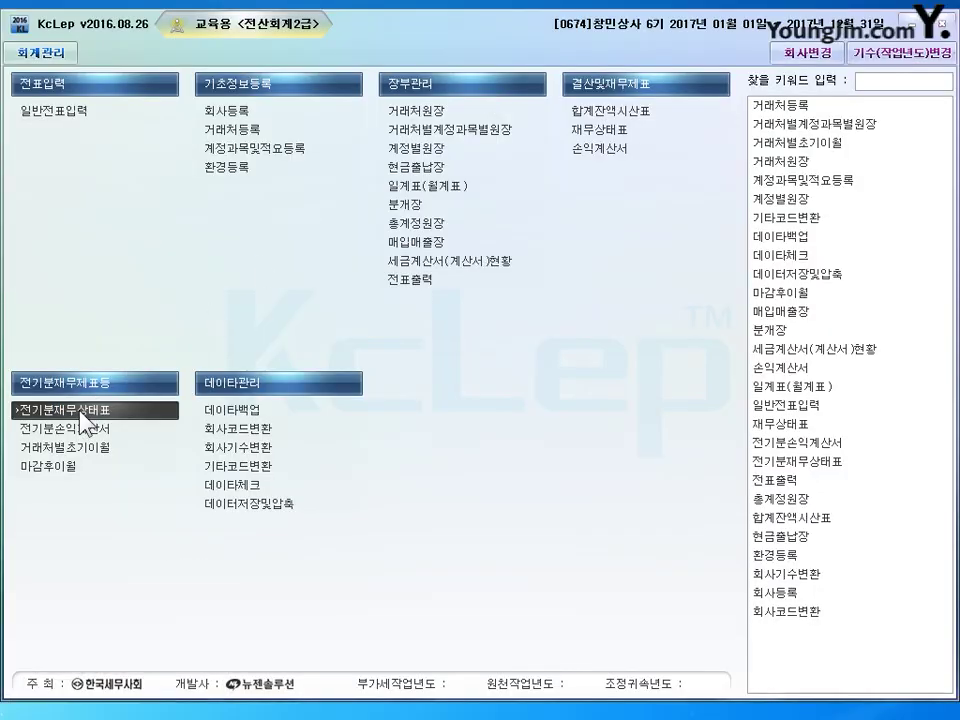
{"action": "left_click", "coordinate": [80, 412]}
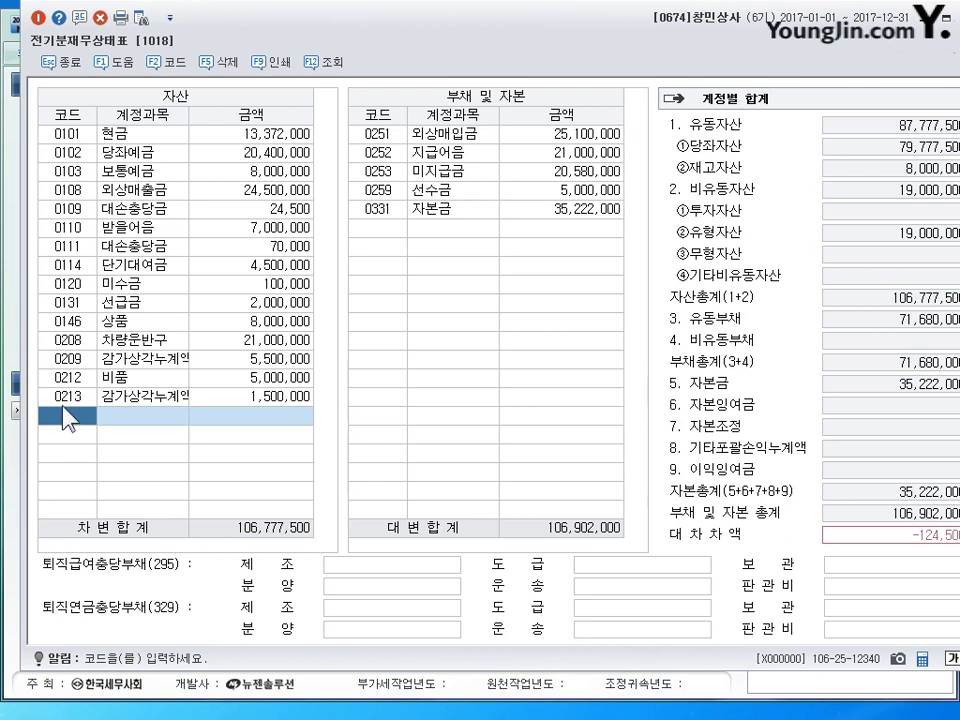
{"action": "double_click", "coordinate": [190, 114]}
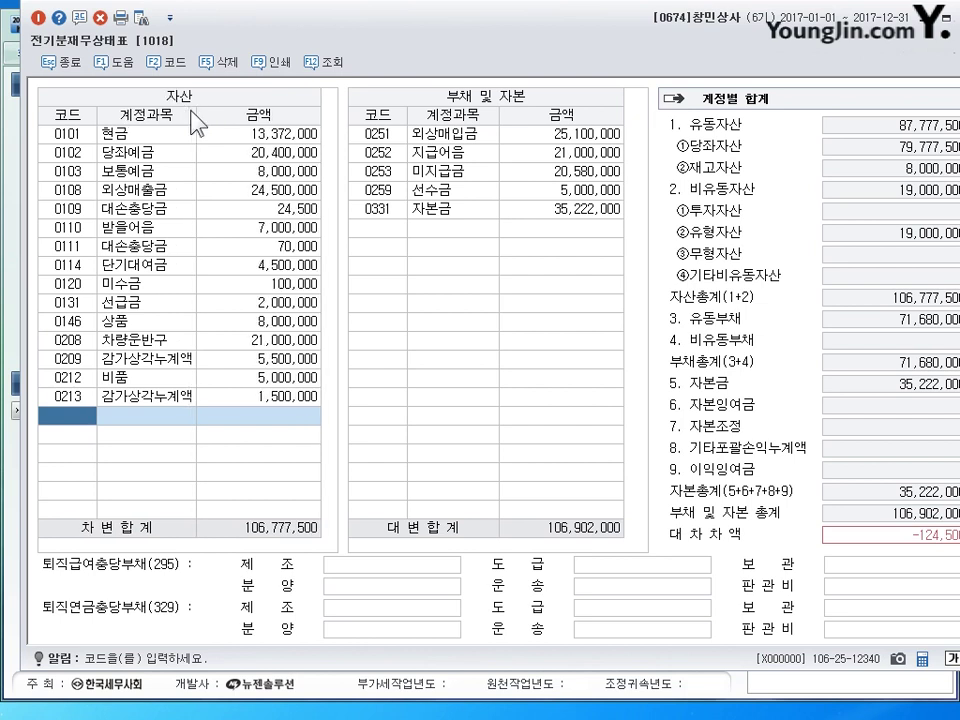
- Set the amount of allowance account 0109 대손충당금, below 외상매출금, to 245,000
{"action": "left_click", "coordinate": [148, 133]}
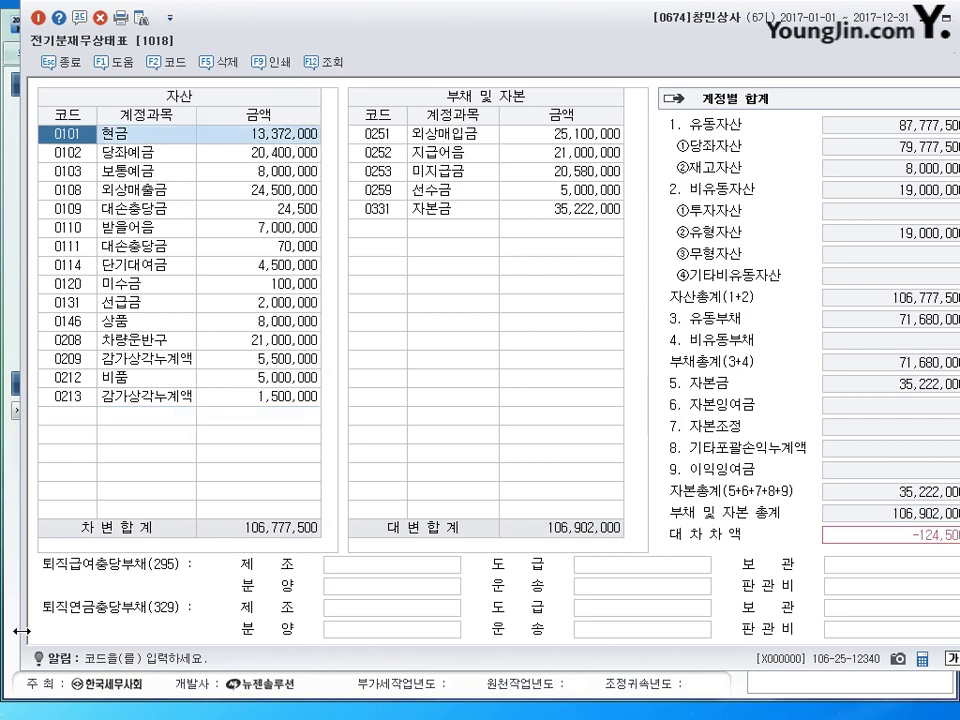
{"action": "key", "text": "Down"}
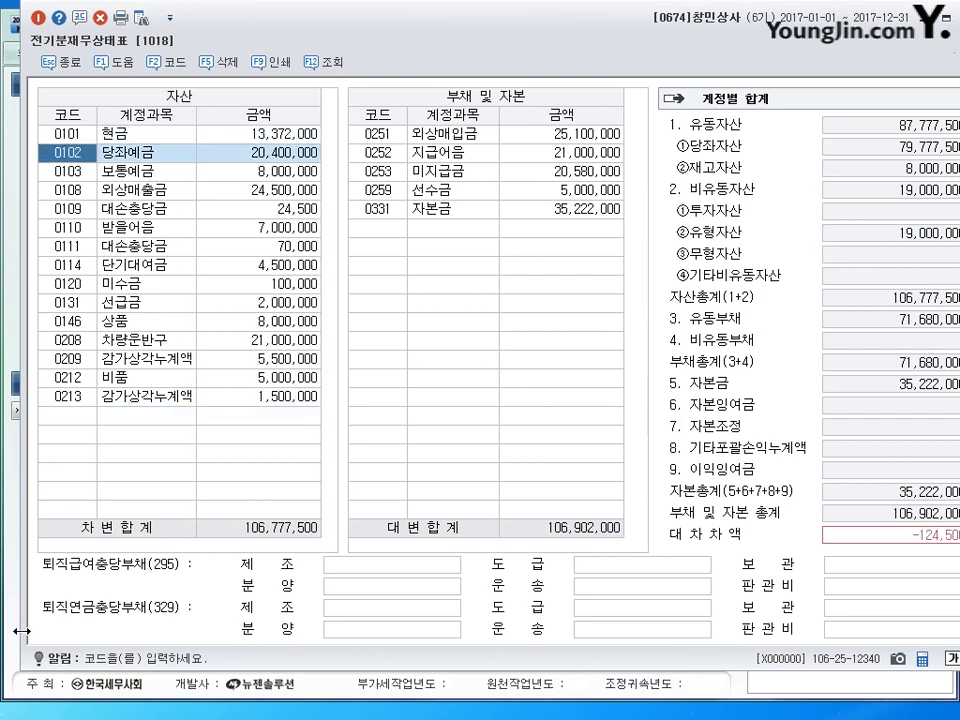
{"action": "key", "text": "Down"}
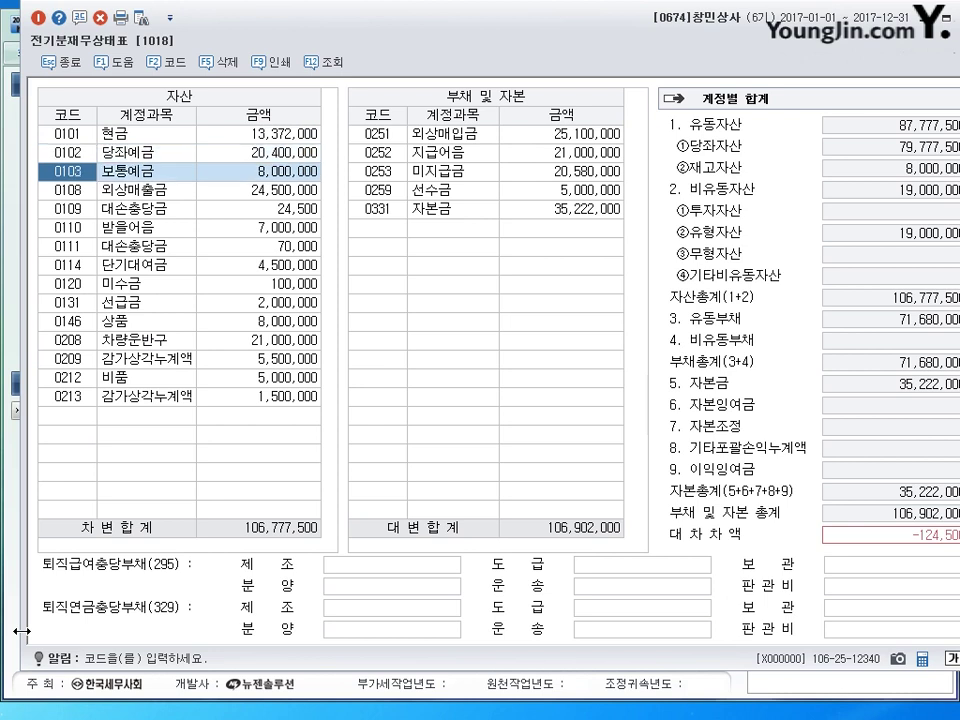
{"action": "key", "text": "Down"}
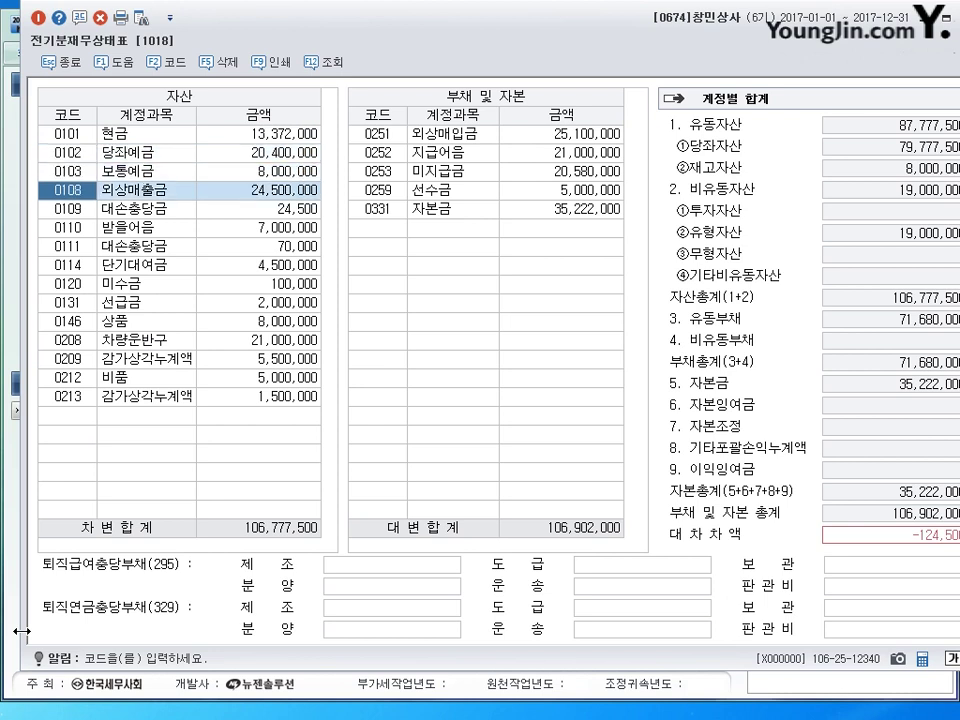
{"action": "key", "text": "Down"}
{"action": "key", "text": "Return"}
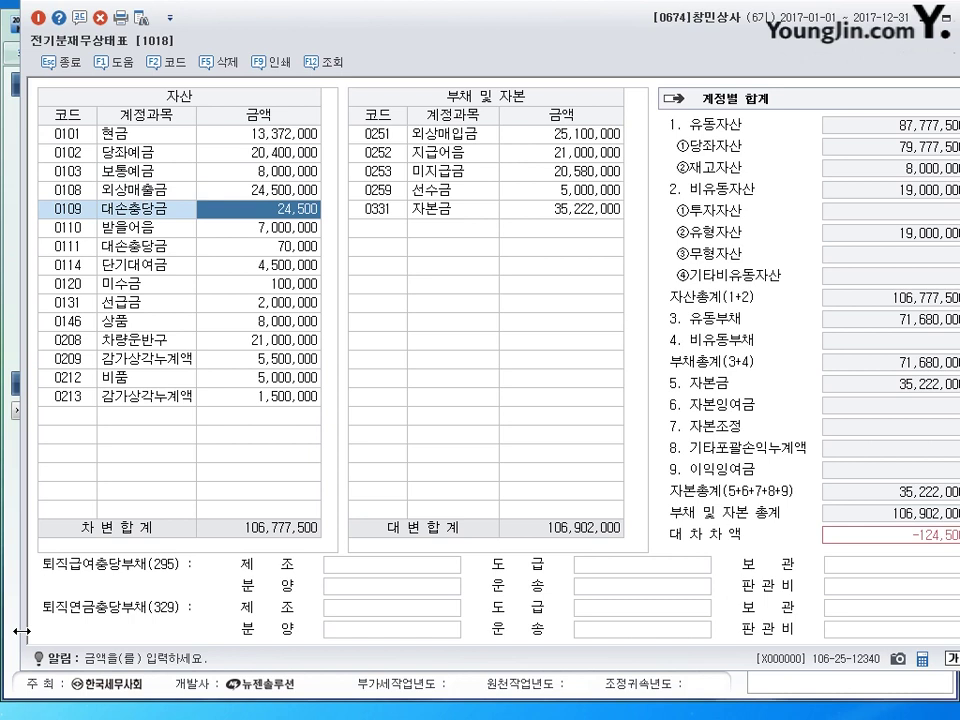
{"action": "type", "text": "245000"}
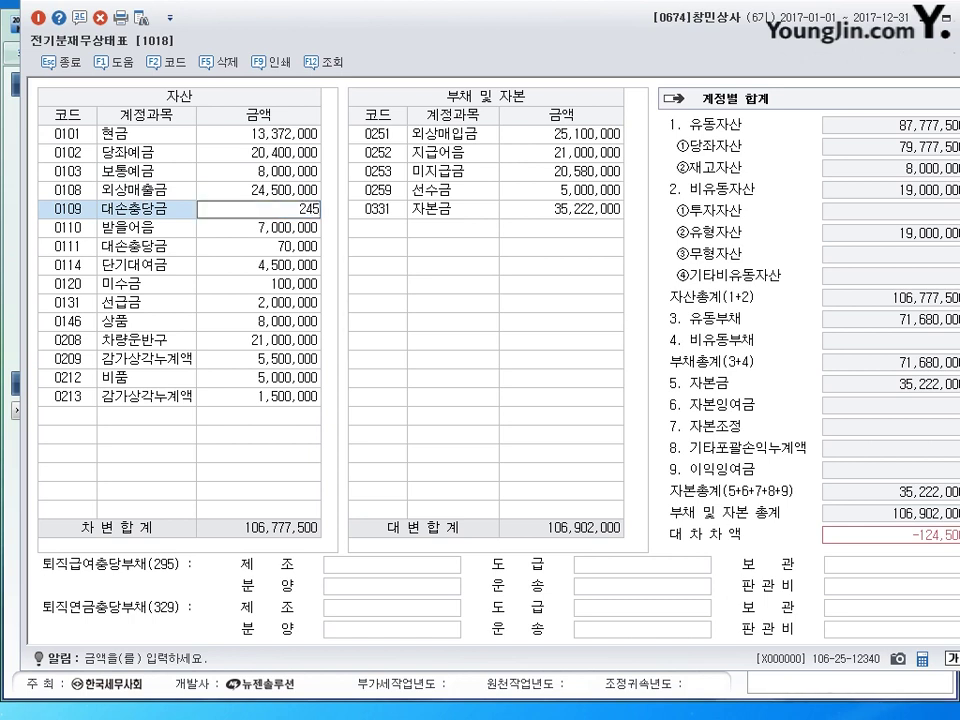
{"action": "key", "text": "Return"}
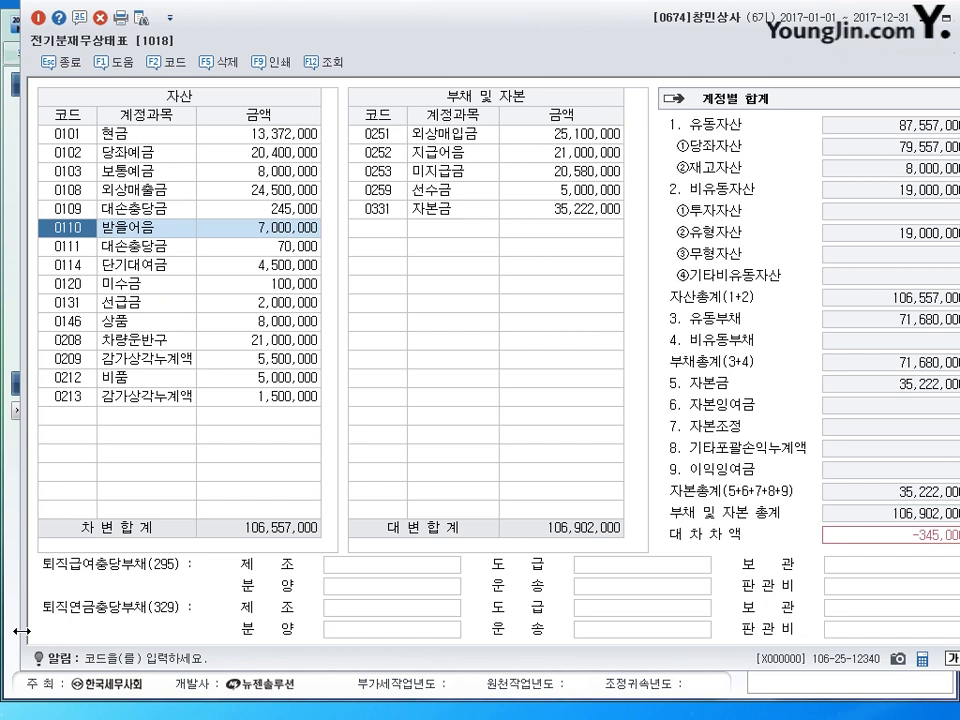
- Set the amount of asset account 0120 미수금 to 1,000,000 in the prior-period balance sheet
{"action": "key", "text": "Down"}
{"action": "key", "text": "Down"}
{"action": "key", "text": "Down"}
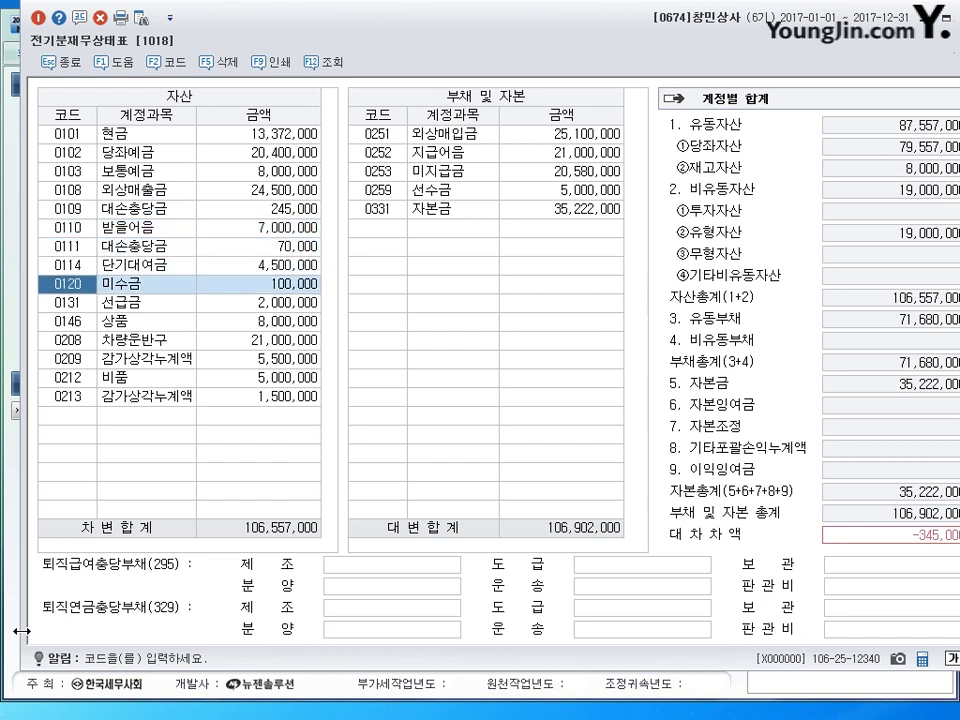
{"action": "key", "text": "Return"}
{"action": "type", "text": "1000000"}
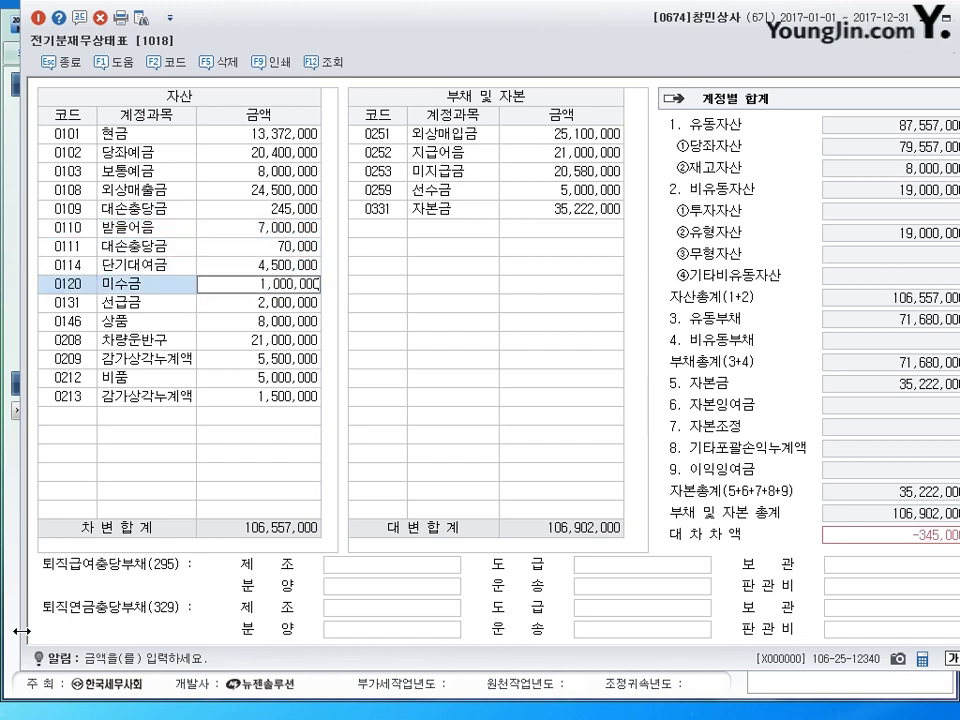
{"action": "key", "text": "Return"}
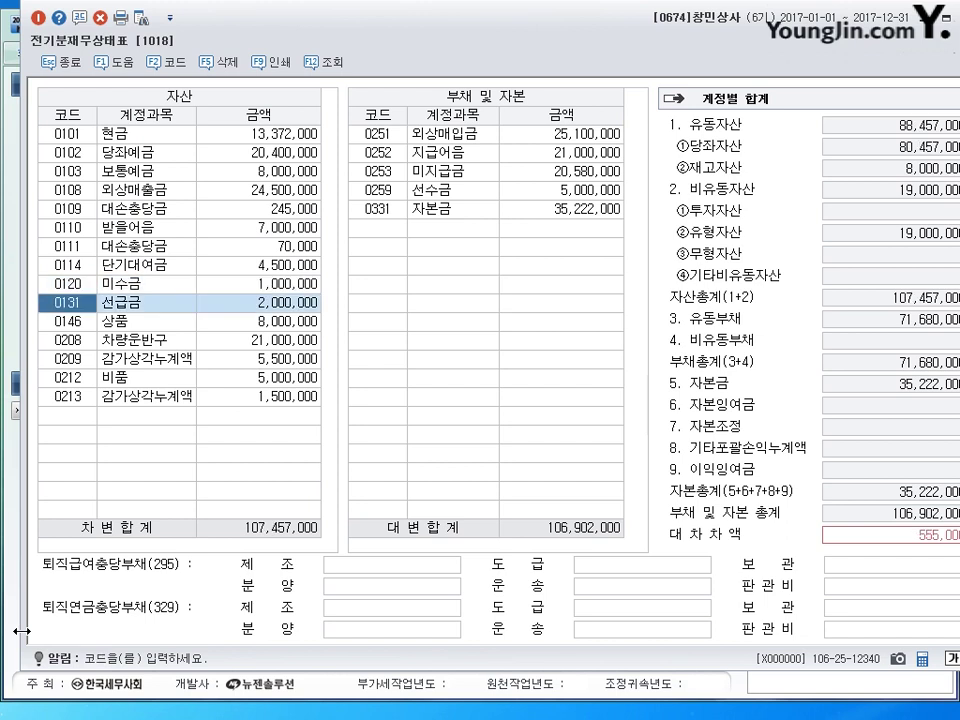
- Check the remaining asset rows and the liabilities and equity rows of the prior-period balance sheet for wrong or missing accounts
{"action": "key", "text": "Down"}
{"action": "key", "text": "Down"}
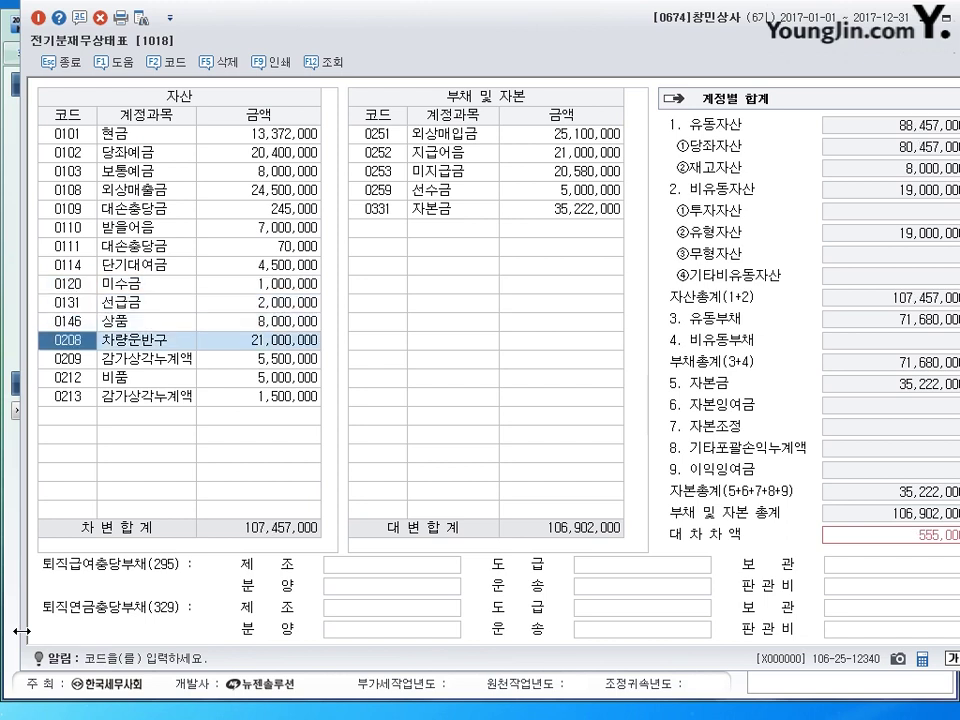
{"action": "key", "text": "Down"}
{"action": "key", "text": "Down"}
{"action": "key", "text": "Down"}
{"action": "key", "text": "Return"}
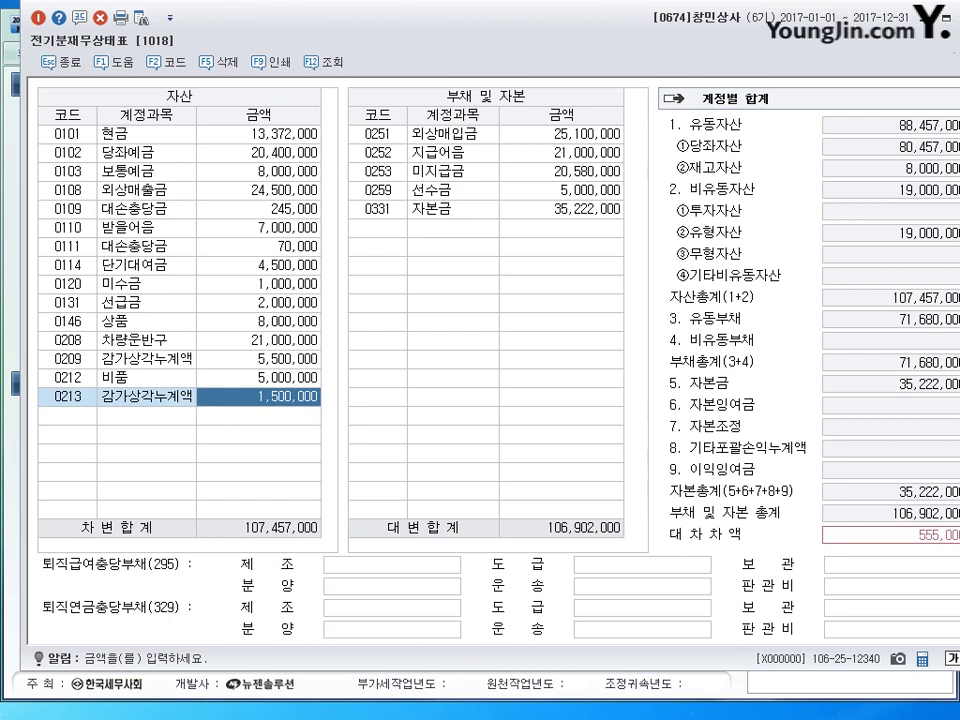
{"action": "left_click", "coordinate": [502, 141]}
{"action": "left_click", "coordinate": [372, 133]}
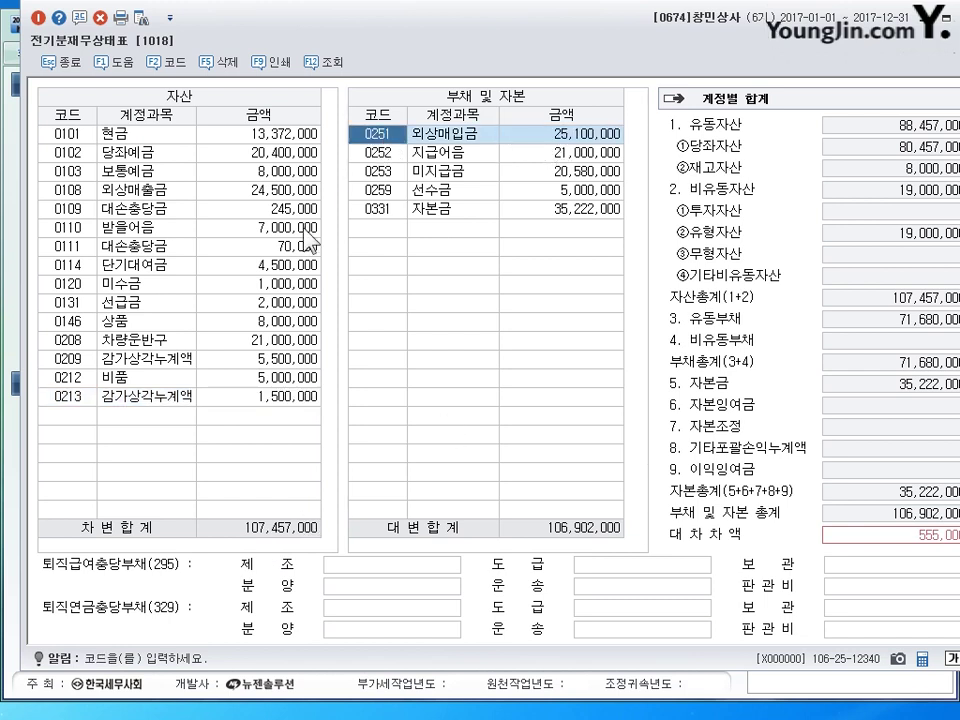
{"action": "key", "text": "Down"}
{"action": "key", "text": "Down"}
{"action": "key", "text": "Down"}
{"action": "key", "text": "Down"}
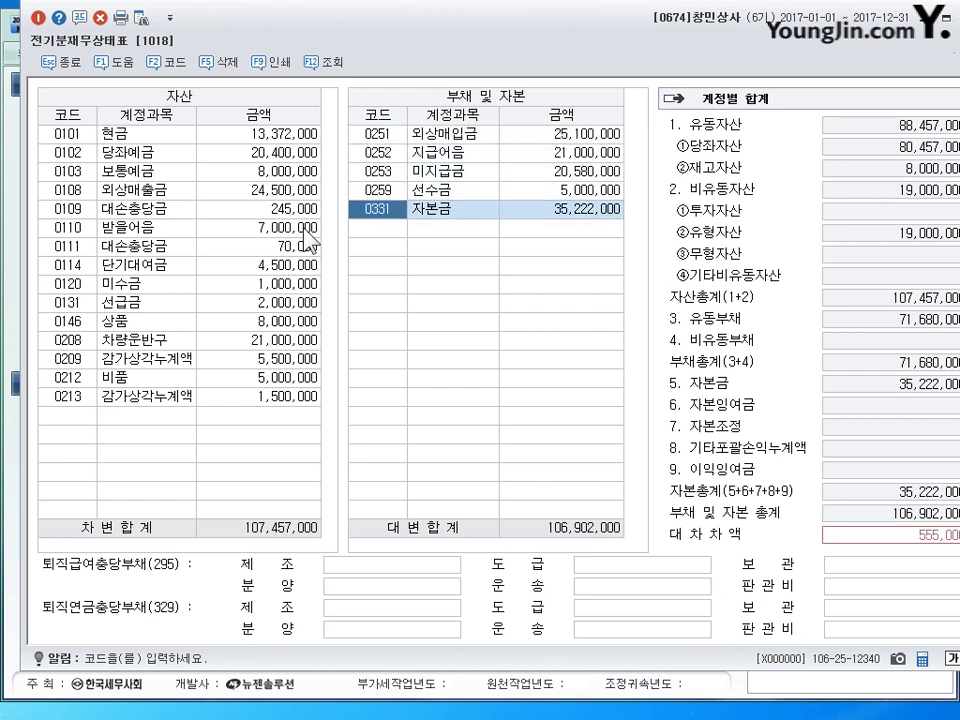
{"action": "key", "text": "Up"}
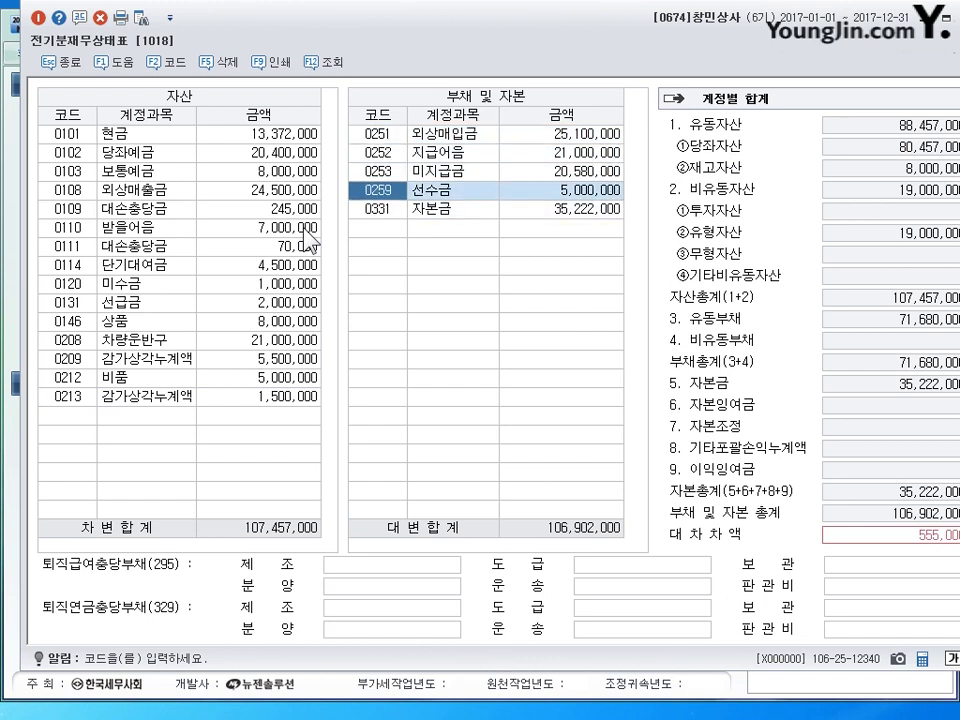
{"action": "key", "text": "Down"}
{"action": "key", "text": "Down"}
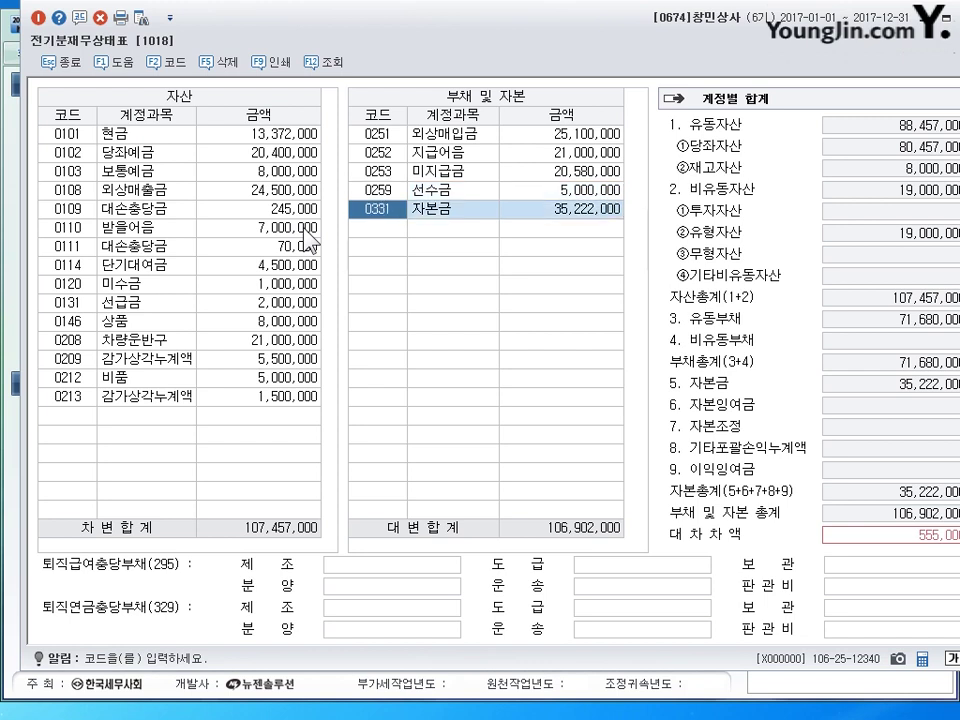
{"action": "key", "text": "Up"}
{"action": "key", "text": "Up"}
{"action": "key", "text": "Up"}
- Add account 0254 예수금 with an amount of 555,000 below 자본금 and close the prior-period balance sheet
{"action": "key", "text": "Down"}
{"action": "key", "text": "Down"}
{"action": "key", "text": "Down"}
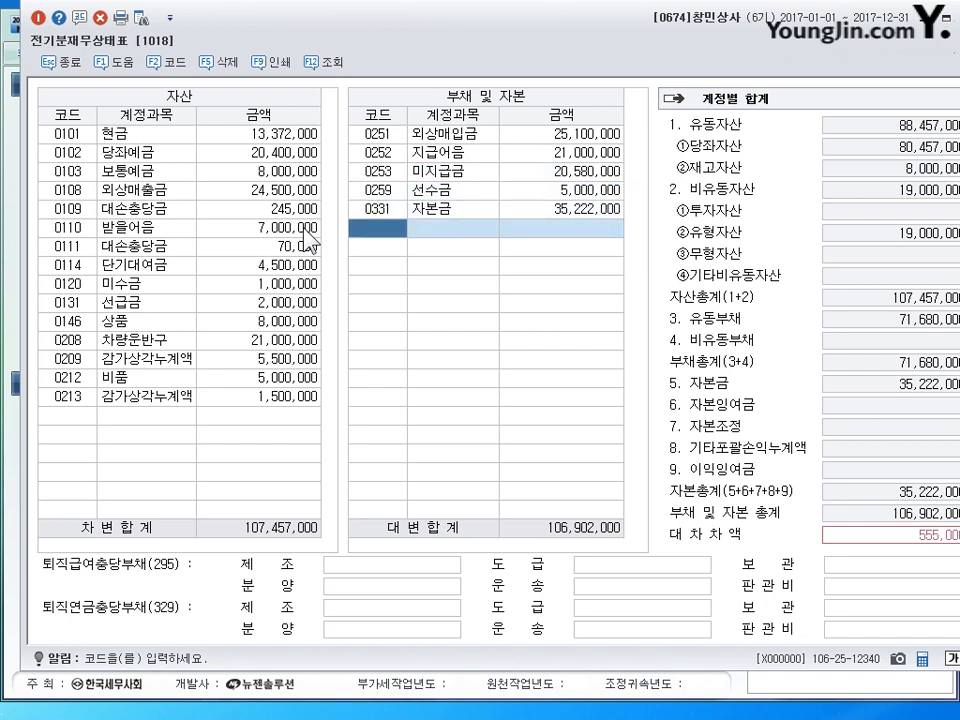
{"action": "type", "text": "254"}
{"action": "key", "text": "Return"}
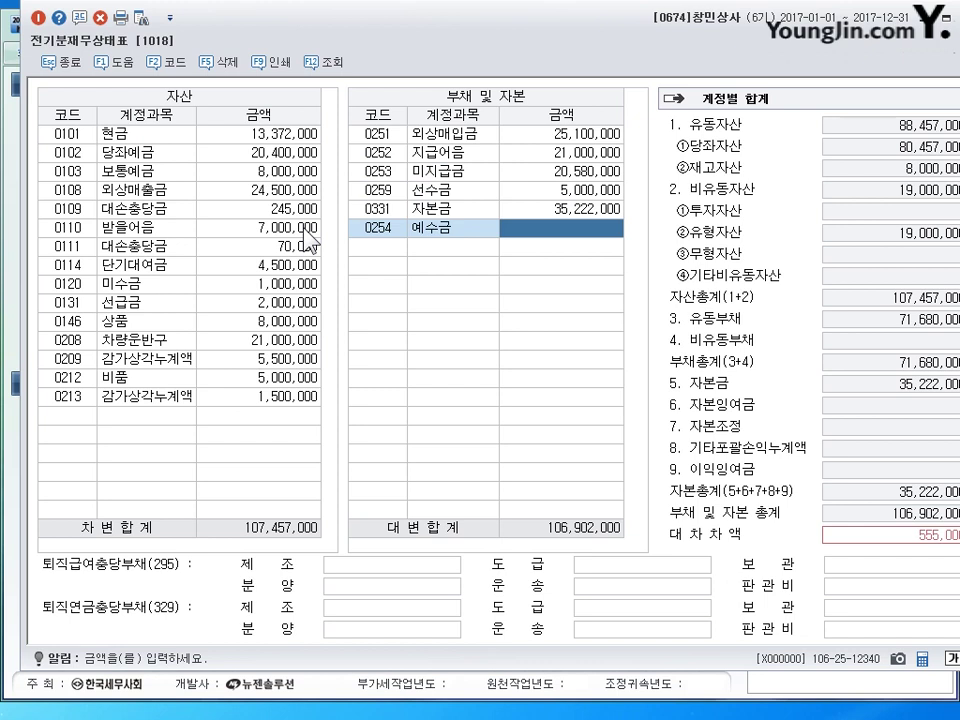
{"action": "type", "text": "555,000"}
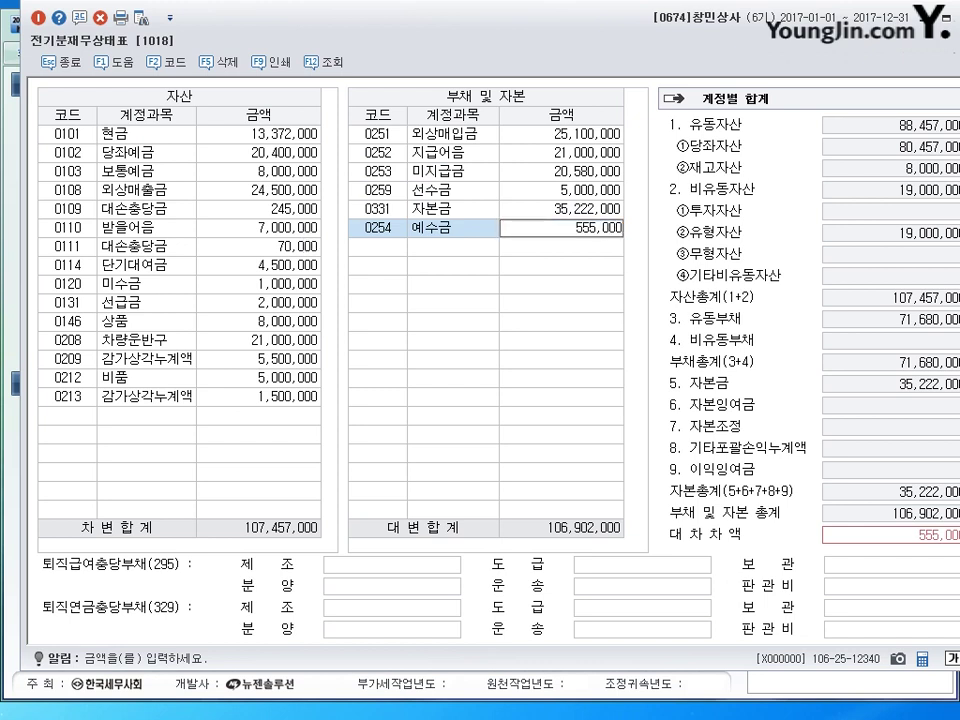
{"action": "key", "text": "Return"}
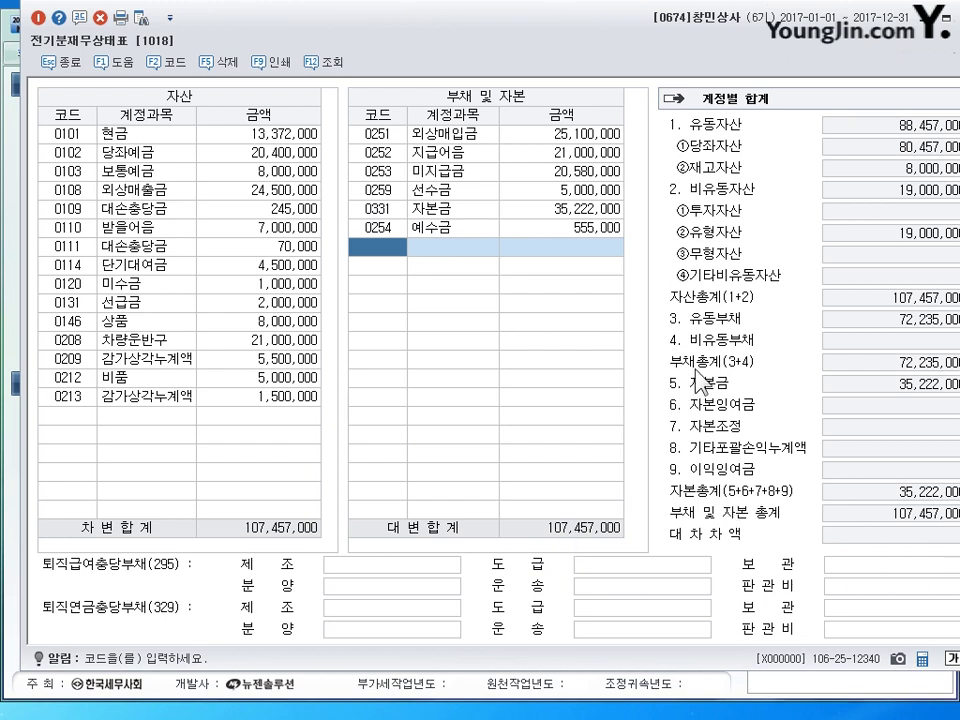
{"action": "double_click", "coordinate": [602, 28]}
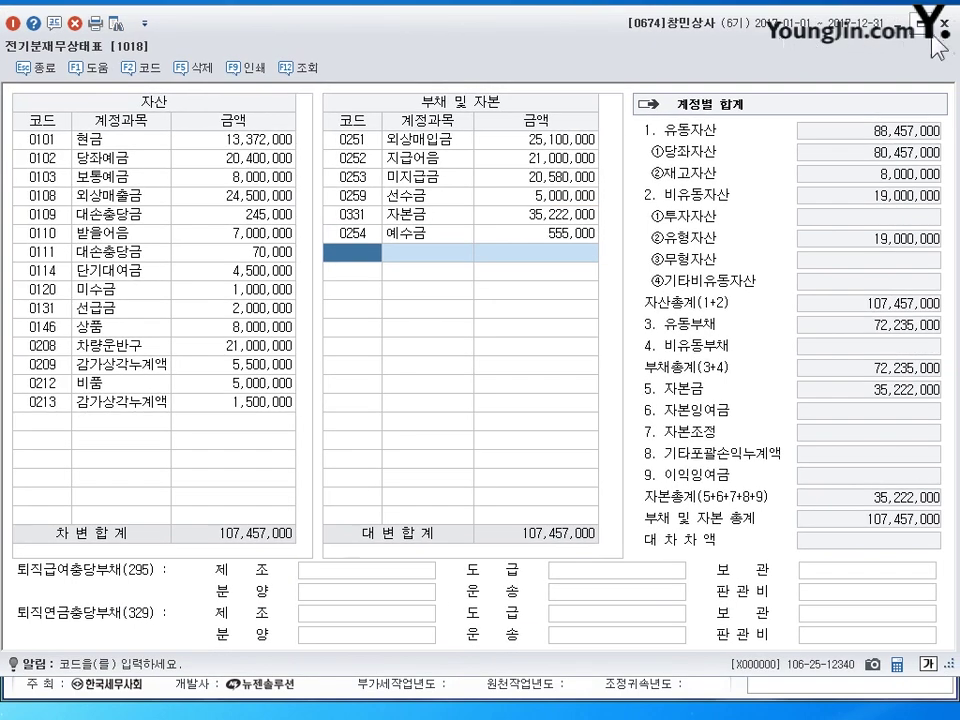
{"action": "left_click", "coordinate": [944, 22]}
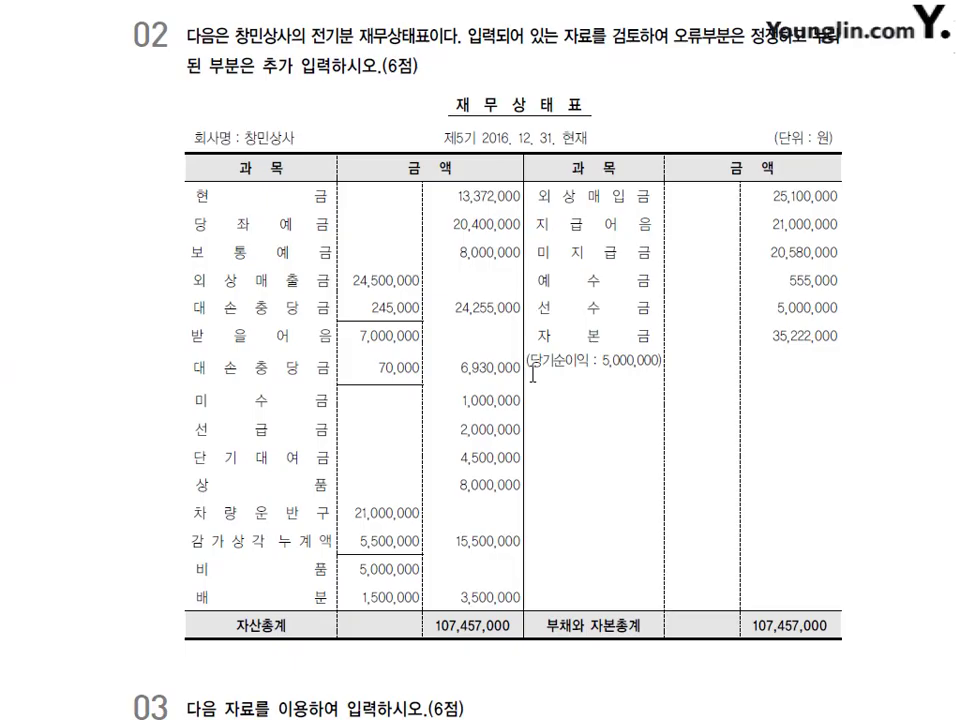
- Read exam question 03 on the 외상매출금 and 미지급금 balances per business partner, temporarily marking both accounts, and its 통신비 memo item
{"action": "scroll", "coordinate": [533, 373], "scroll_direction": "down", "scroll_amount": 5}
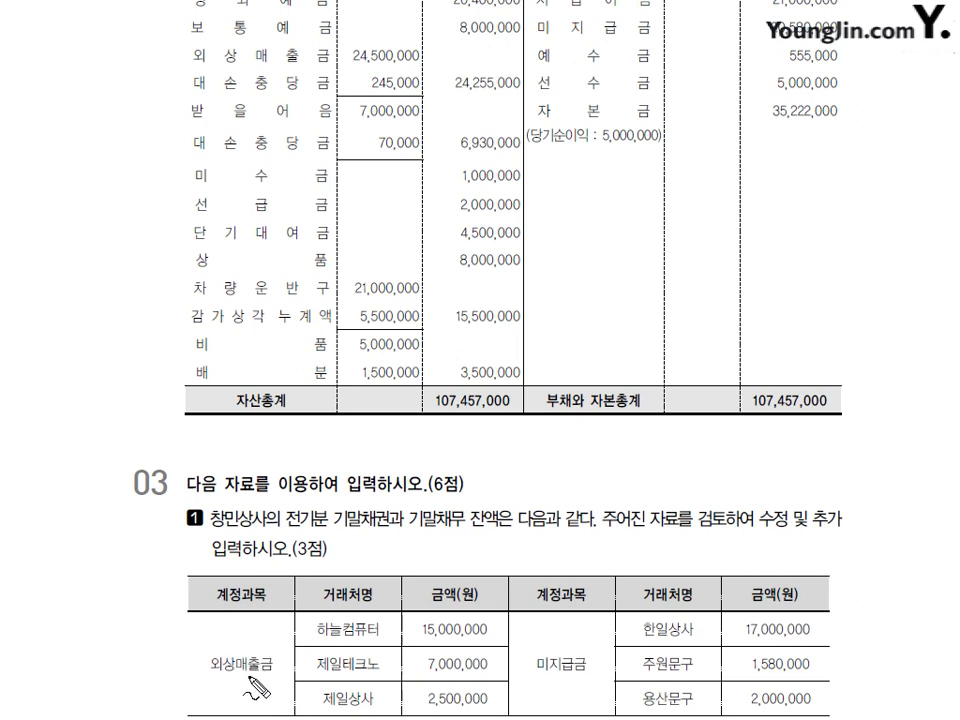
{"action": "mouse_move", "coordinate": [177, 660]}
{"action": "left_mouse_down"}
{"action": "mouse_move", "coordinate": [185, 672]}
{"action": "mouse_move", "coordinate": [197, 655]}
{"action": "left_mouse_up"}
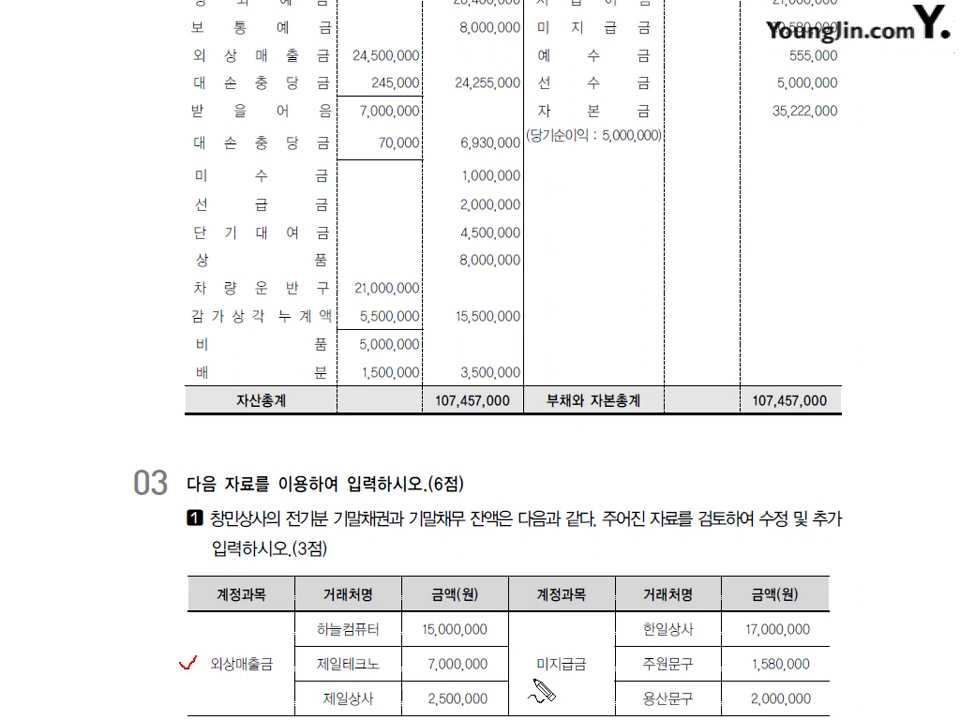
{"action": "left_click_drag", "start_coordinate": [535, 677], "coordinate": [570, 673]}
{"action": "left_click_drag", "start_coordinate": [511, 658], "coordinate": [523, 656]}
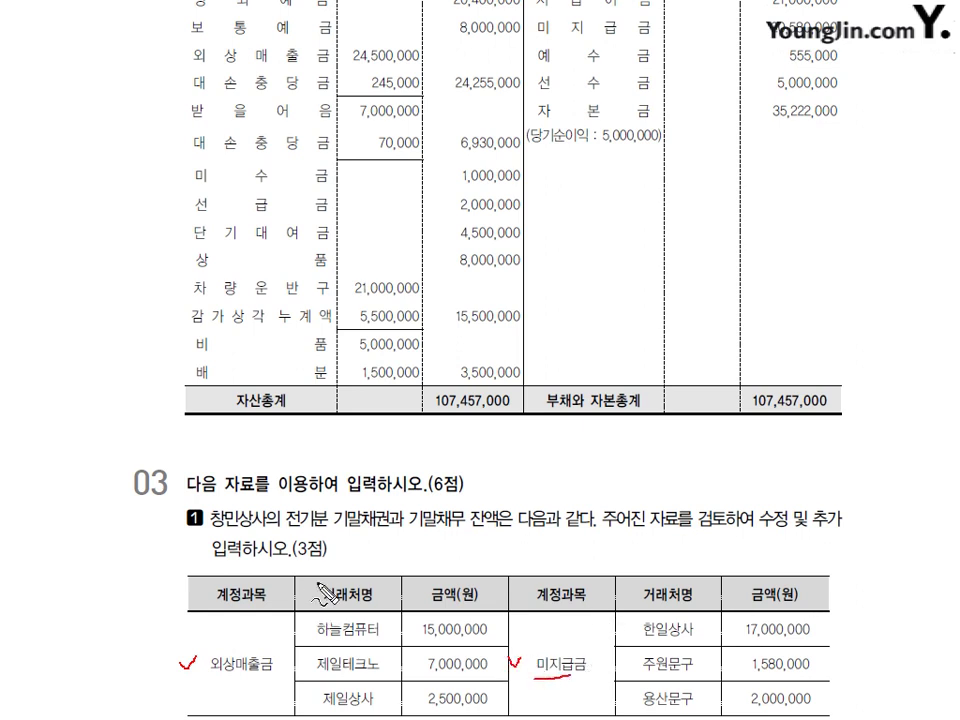
{"action": "mouse_move", "coordinate": [371, 532]}
{"action": "left_mouse_down"}
{"action": "mouse_move", "coordinate": [410, 543]}
{"action": "mouse_move", "coordinate": [420, 560]}
{"action": "mouse_move", "coordinate": [451, 548]}
{"action": "mouse_move", "coordinate": [462, 562]}
{"action": "mouse_move", "coordinate": [508, 562]}
{"action": "left_mouse_up"}
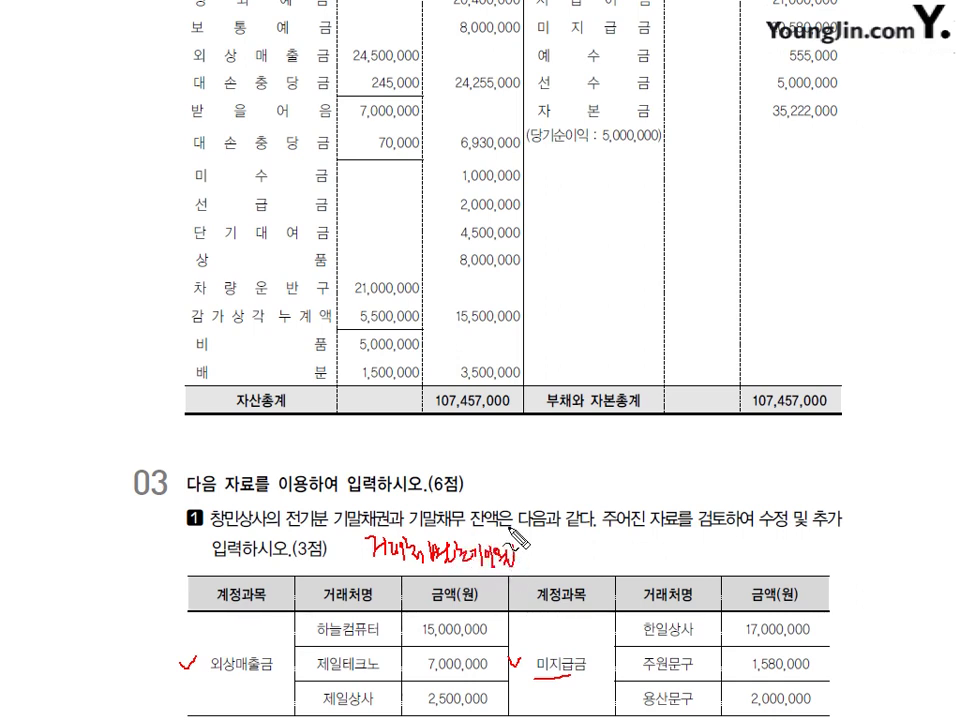
{"action": "key", "text": "Escape"}
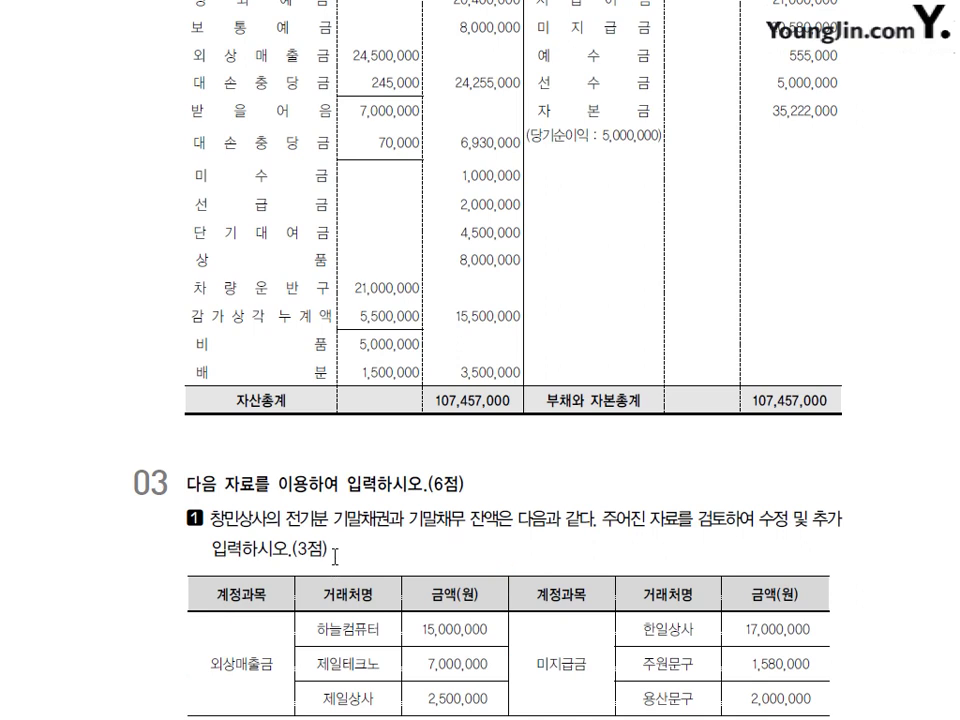
{"action": "scroll", "coordinate": [343, 285], "scroll_direction": "down", "scroll_amount": 10}
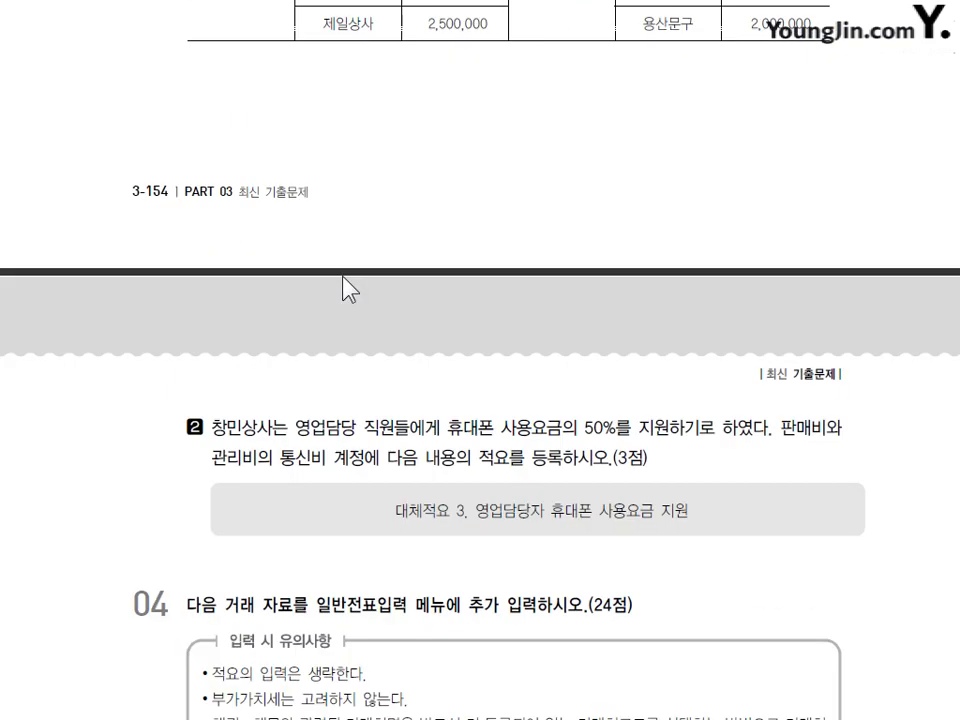
{"action": "scroll", "coordinate": [344, 270], "scroll_direction": "up", "scroll_amount": 1}
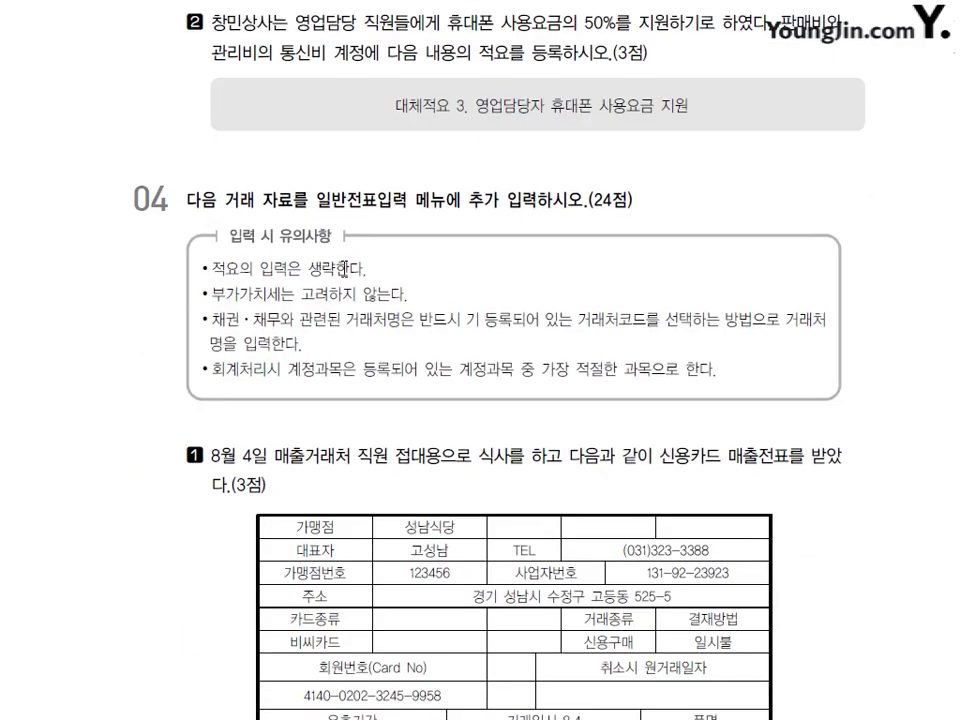
{"action": "scroll", "coordinate": [344, 270], "scroll_direction": "up", "scroll_amount": 1}
{"action": "scroll", "coordinate": [344, 270], "scroll_direction": "down", "scroll_amount": 1}
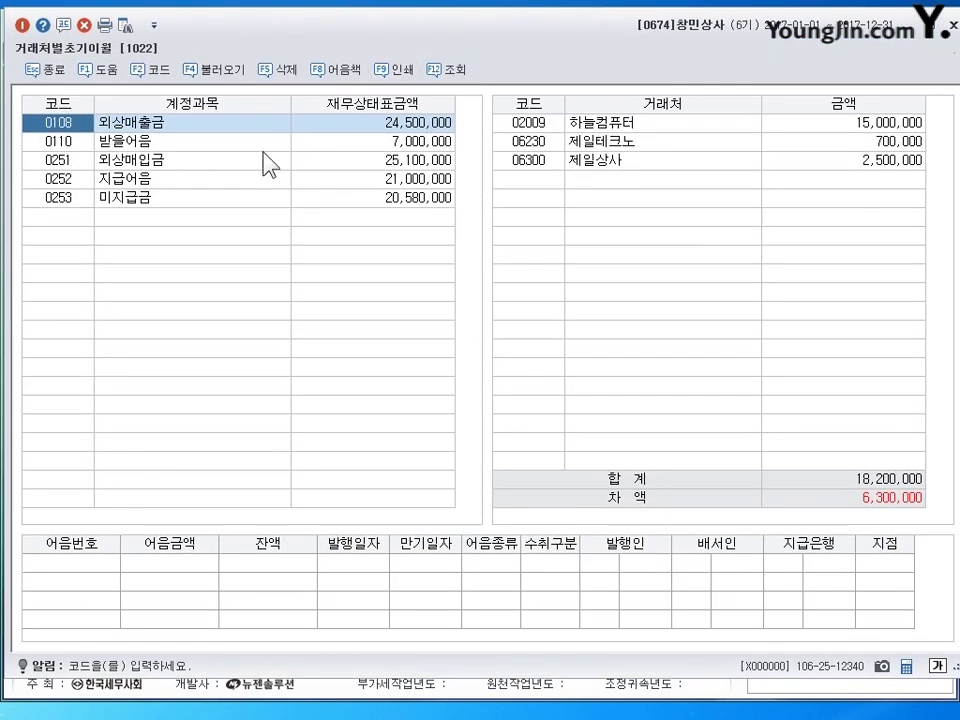
- Set 제일테크노's carried-over balance for 외상매출금 to 7,000,000 in 거래처별초기이월
{"action": "left_click", "coordinate": [609, 128]}
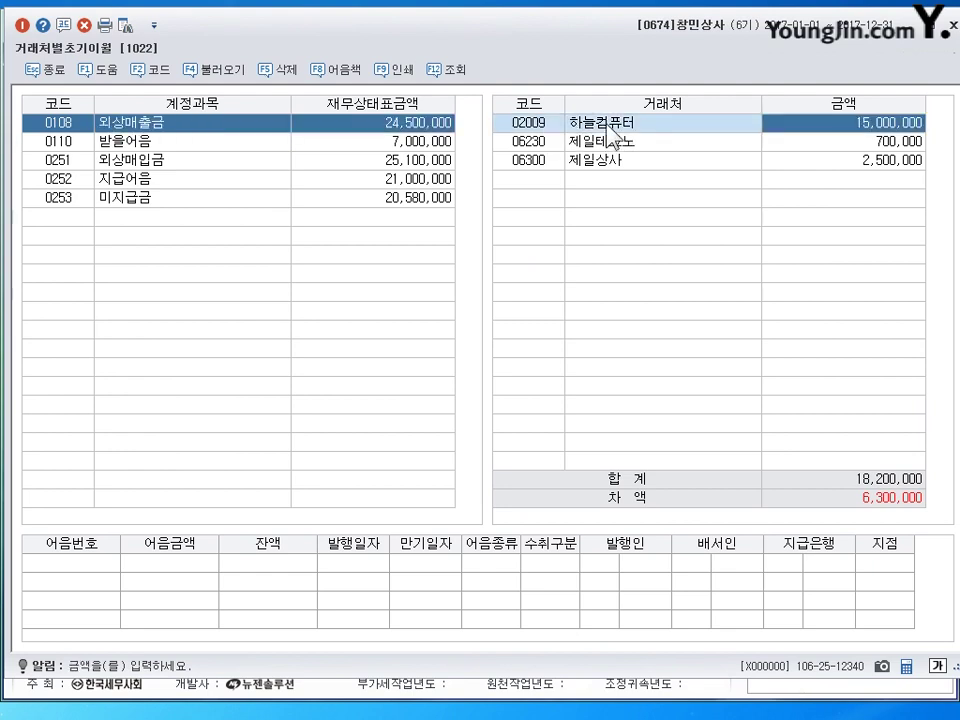
{"action": "left_click", "coordinate": [610, 141]}
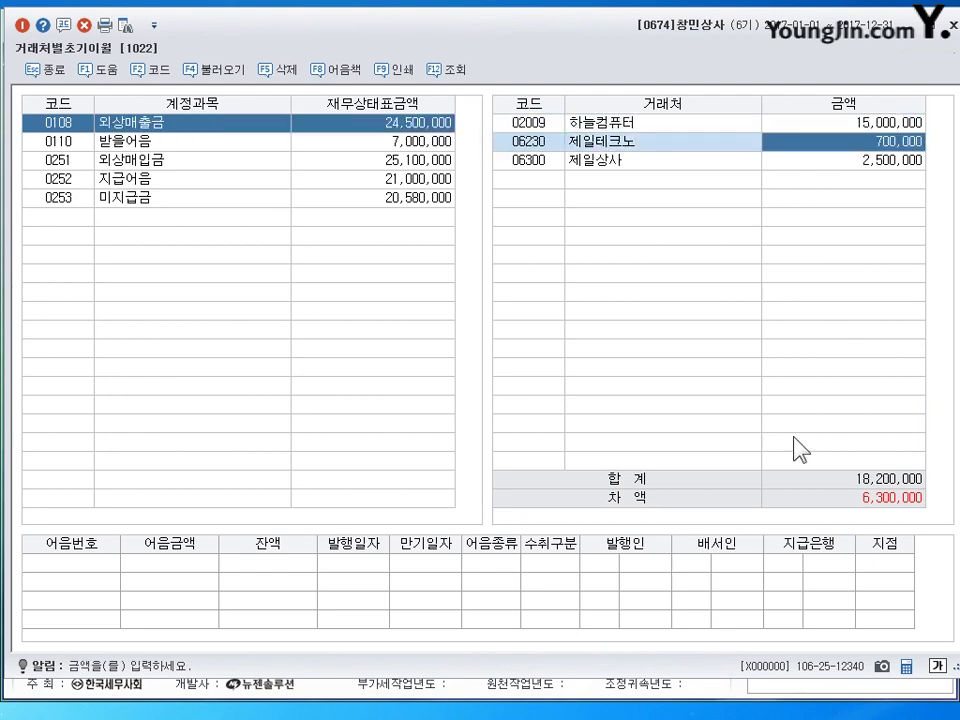
{"action": "type", "text": "7000000"}
{"action": "key", "text": "Return"}
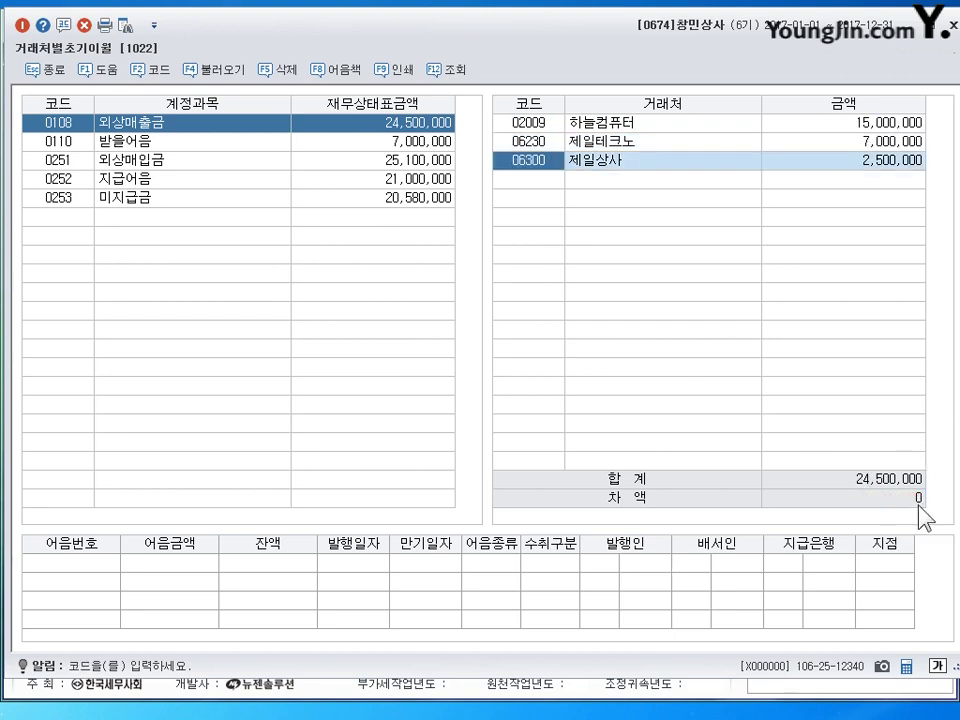
- For account 0253 미지급금, set the carried-over balances of 주원문구 to 1,580,000 and 용산문구 to 2,000,000
{"action": "left_click", "coordinate": [68, 180]}
{"action": "left_click", "coordinate": [68, 198]}
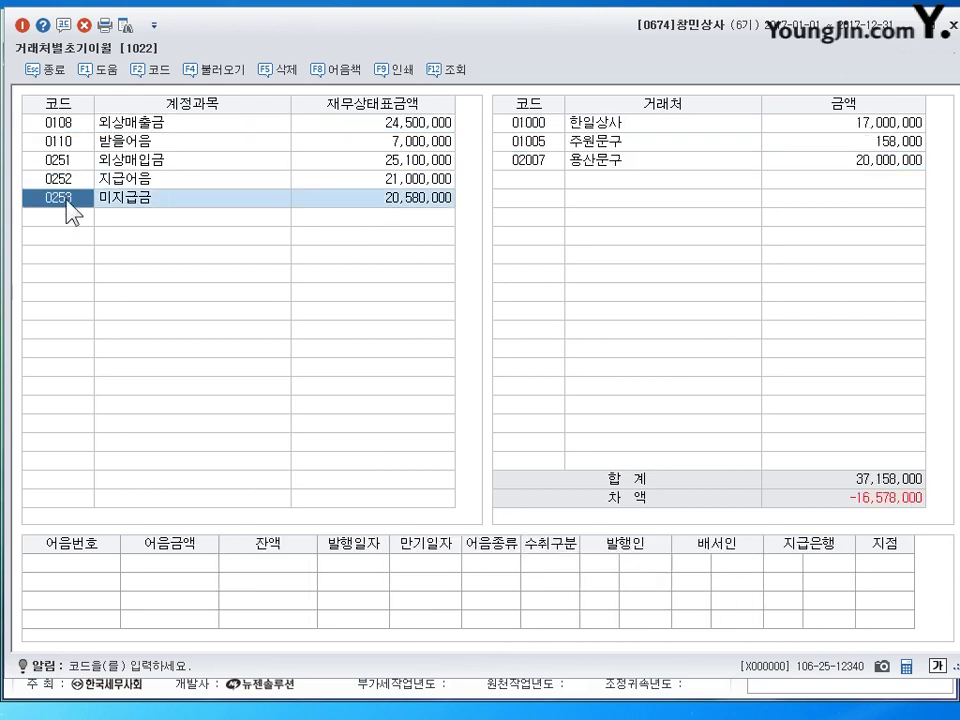
{"action": "left_click", "coordinate": [543, 122]}
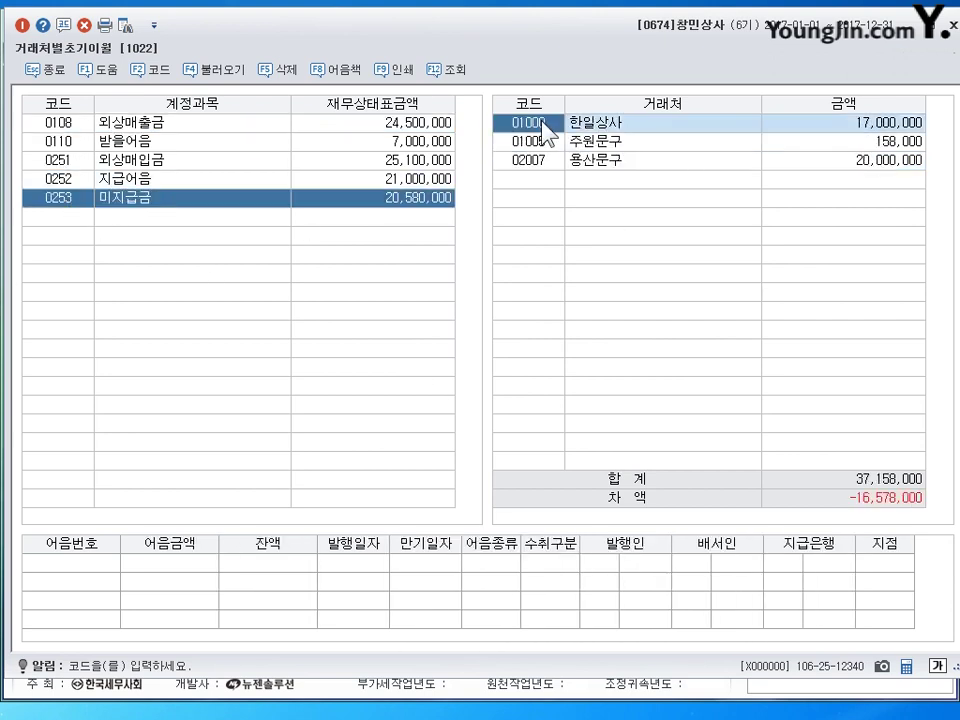
{"action": "key", "text": "Return"}
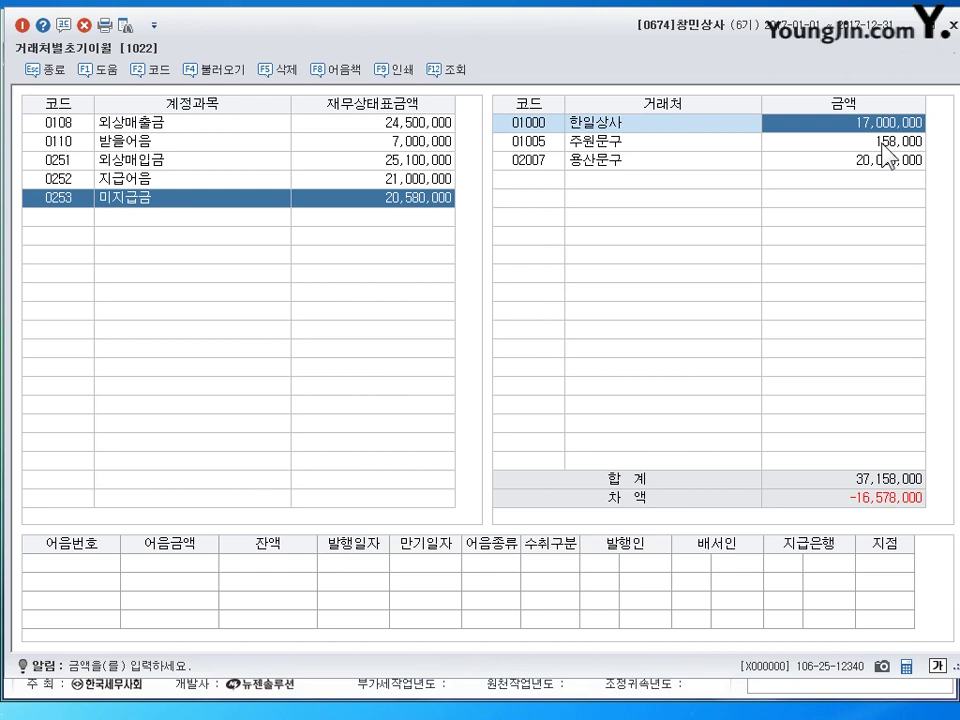
{"action": "left_click", "coordinate": [882, 143]}
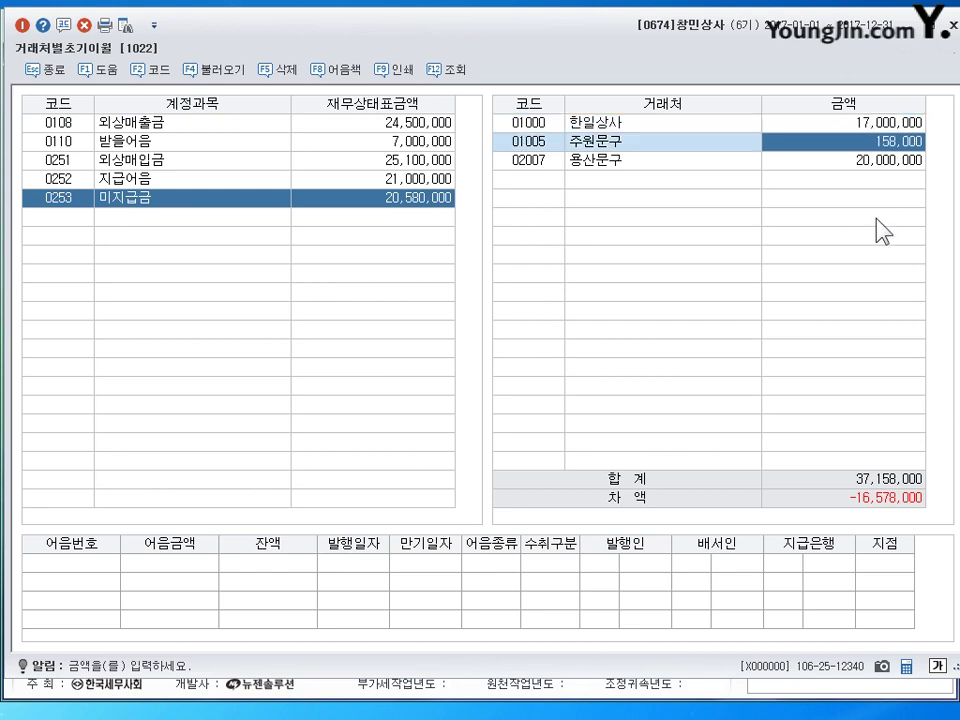
{"action": "type", "text": "1580000"}
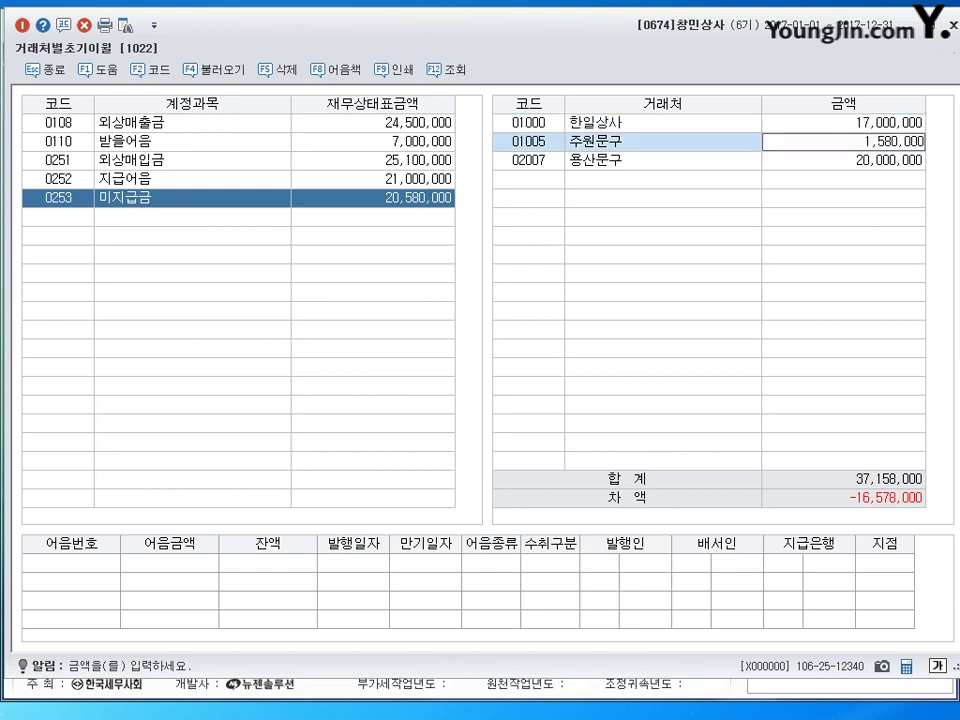
{"action": "key", "text": "Return"}
{"action": "left_click", "coordinate": [895, 165]}
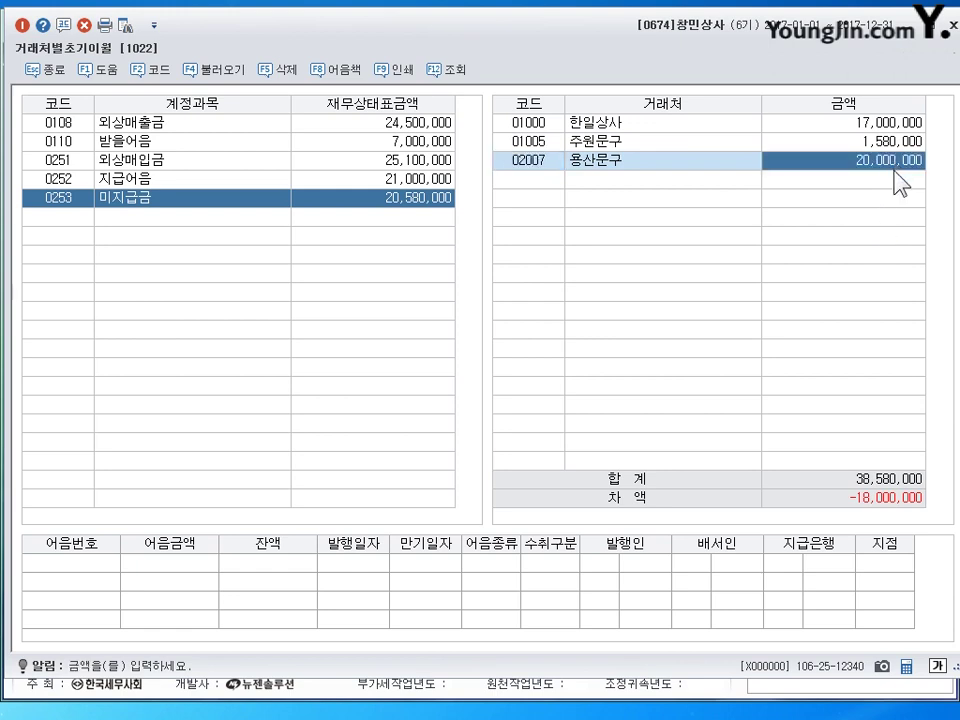
{"action": "type", "text": "2,000,000"}
{"action": "key", "text": "Return"}
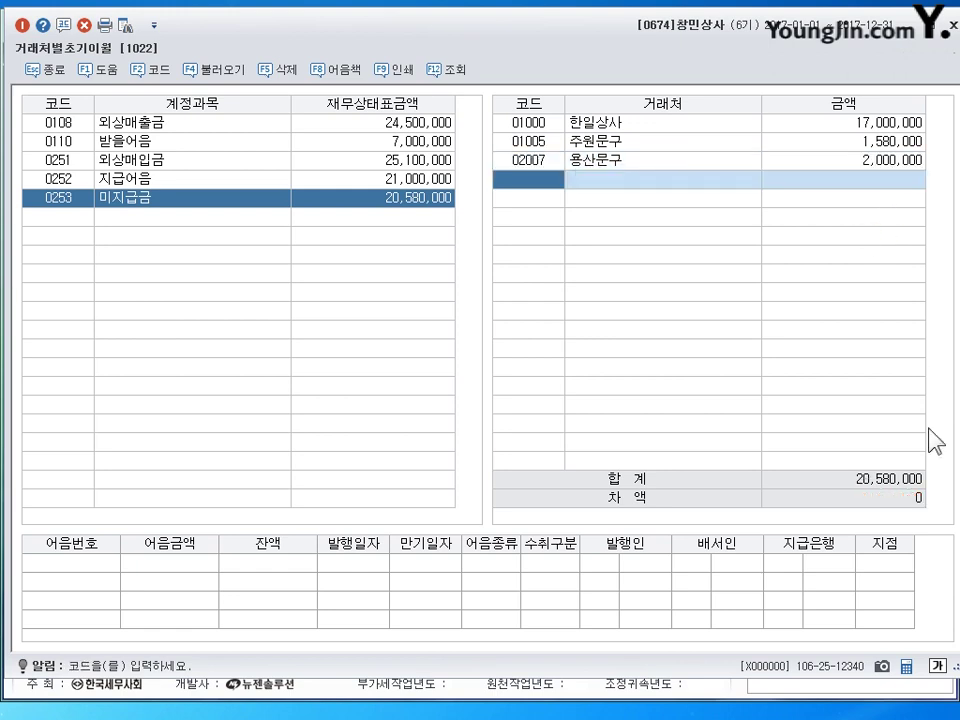
- Close 거래처별초기이월 and bring up account 0814 통신비 under 판매관리비 in 계정과목및적요등록
{"action": "left_click", "coordinate": [953, 24]}
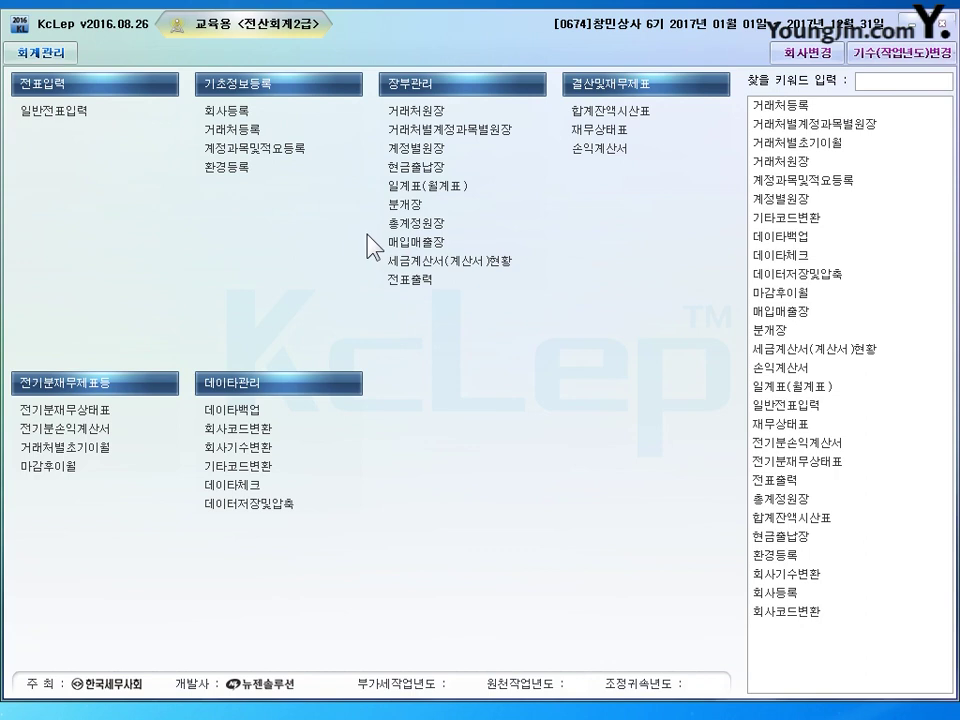
{"action": "left_click", "coordinate": [255, 148]}
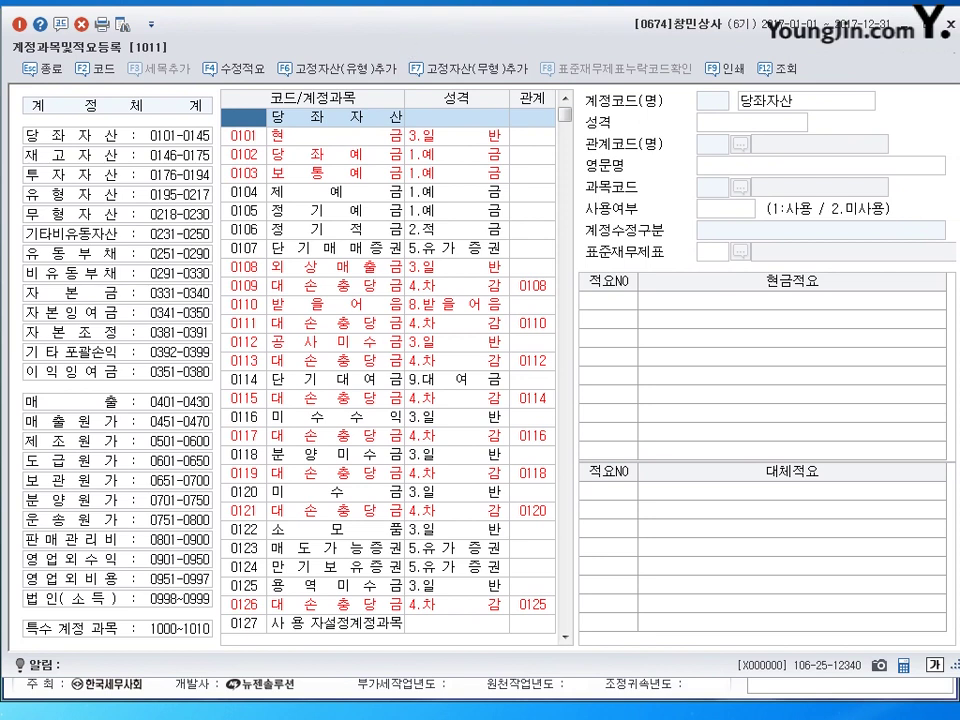
{"action": "left_click", "coordinate": [67, 543]}
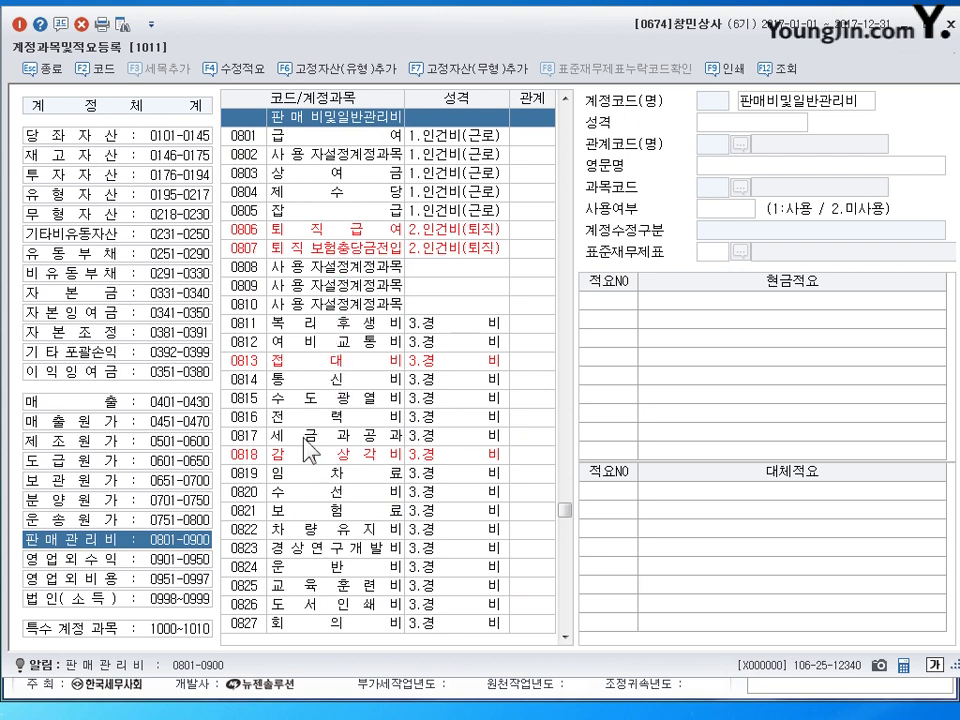
{"action": "left_click", "coordinate": [330, 380]}
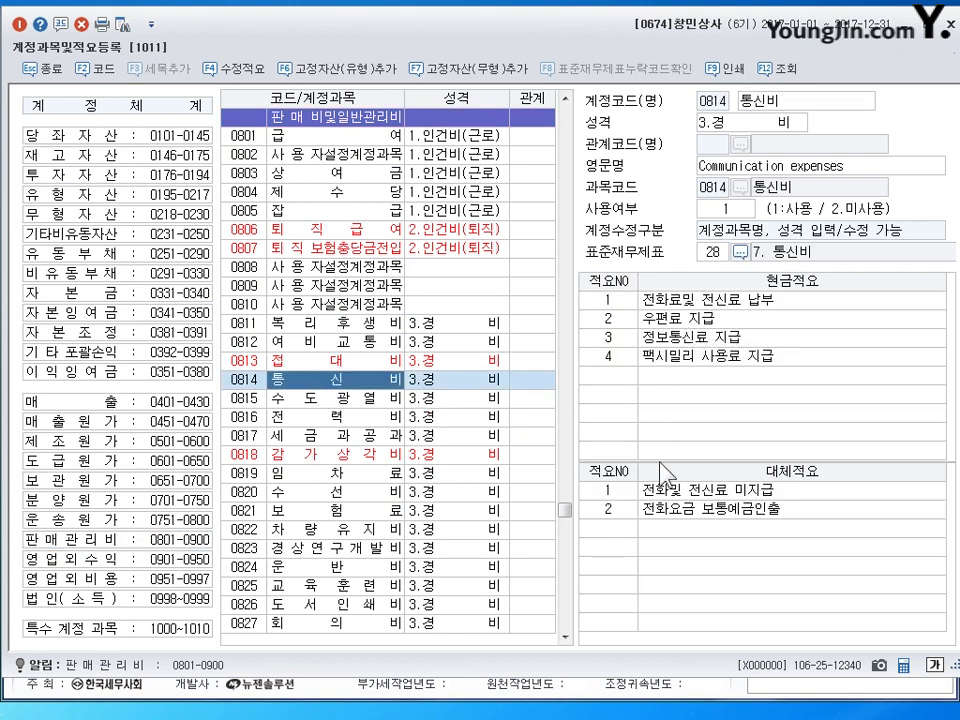
- Register 대체적요 no. 3 for 통신비 as 영업담당자 휴대폰 사용요금 지원 and close the account registration
{"action": "left_click", "coordinate": [620, 528]}
{"action": "type", "text": "3"}
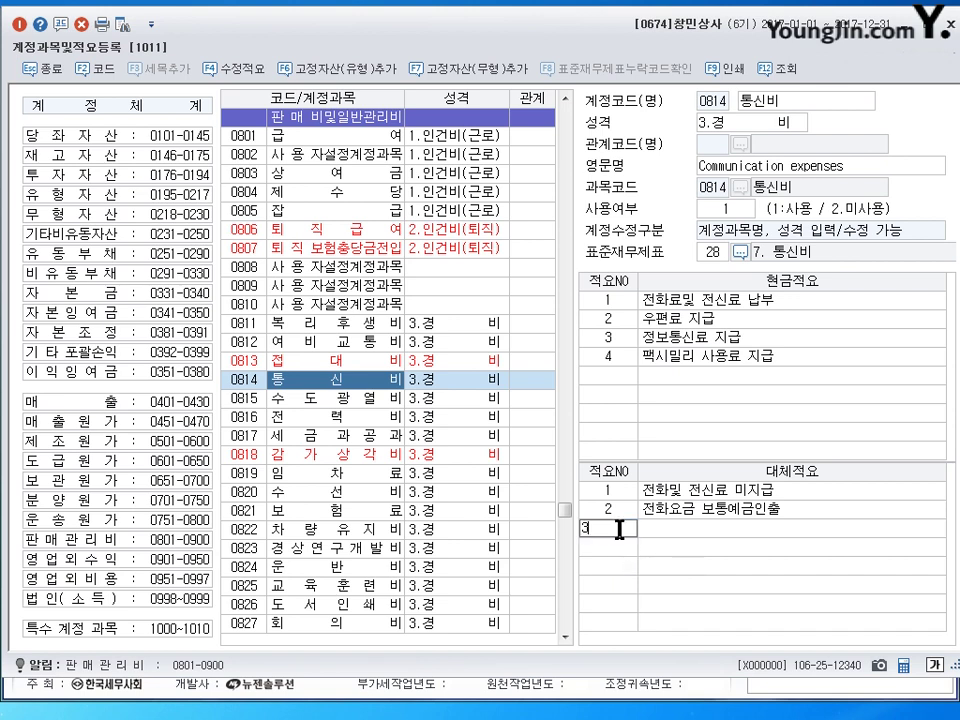
{"action": "key", "text": "Return"}
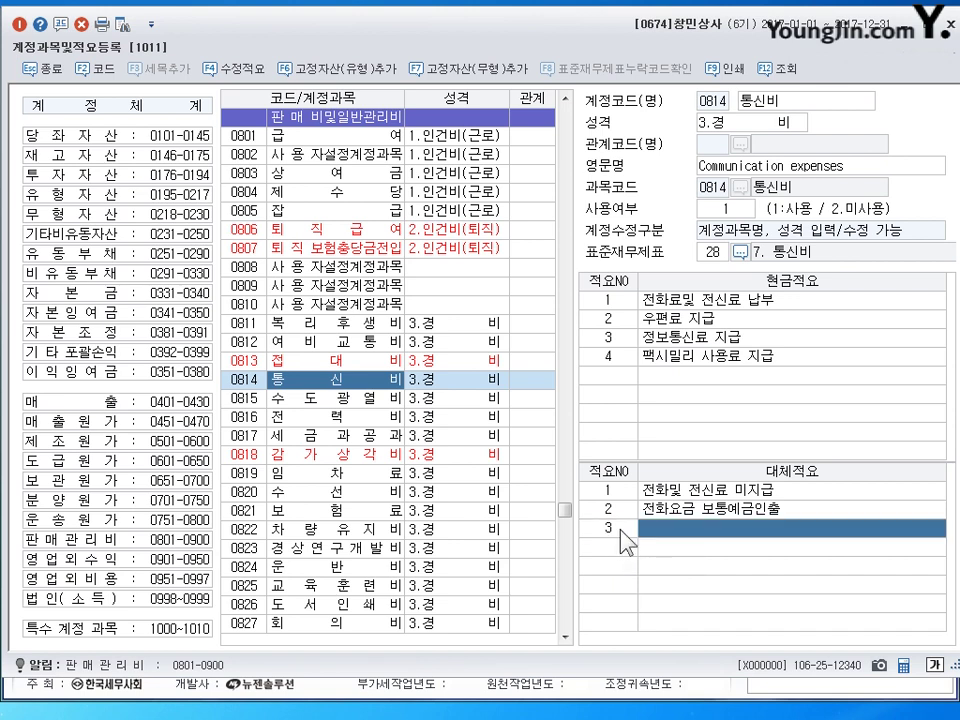
{"action": "type", "text": "ㅋ"}
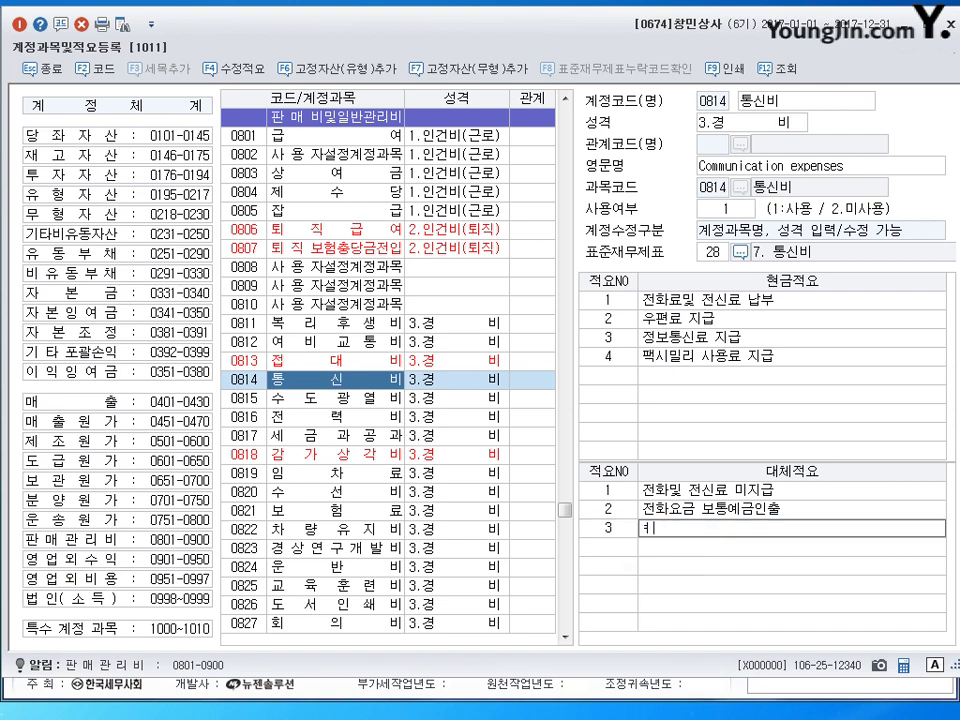
{"action": "type", "text": "영업ㄷ"}
{"action": "type", "text": "당자"}
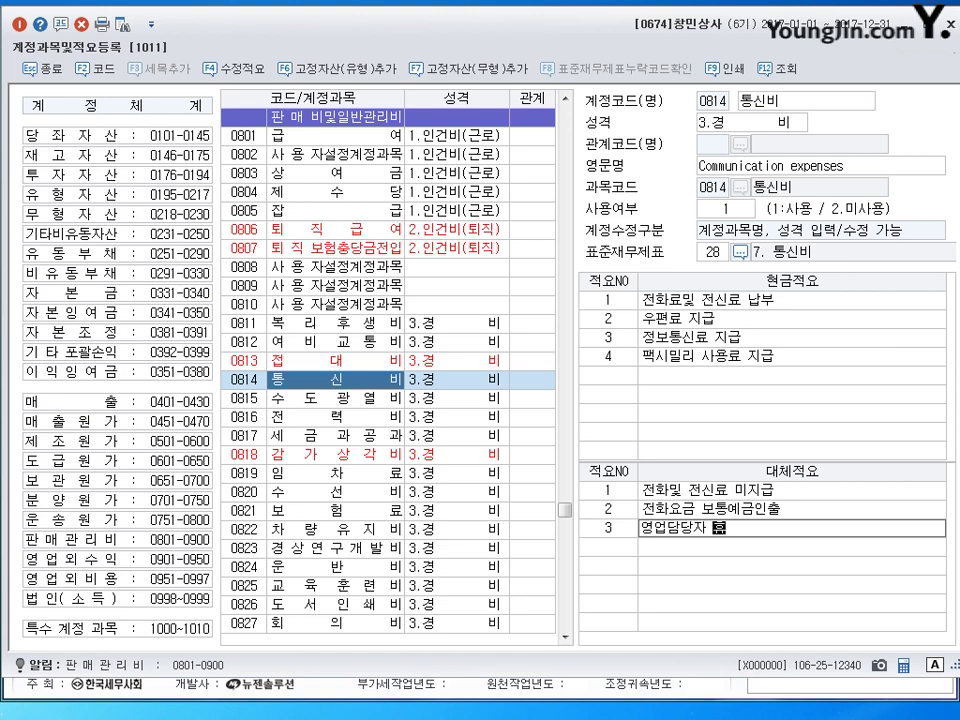
{"action": "type", "text": " 휴대폰 사용"}
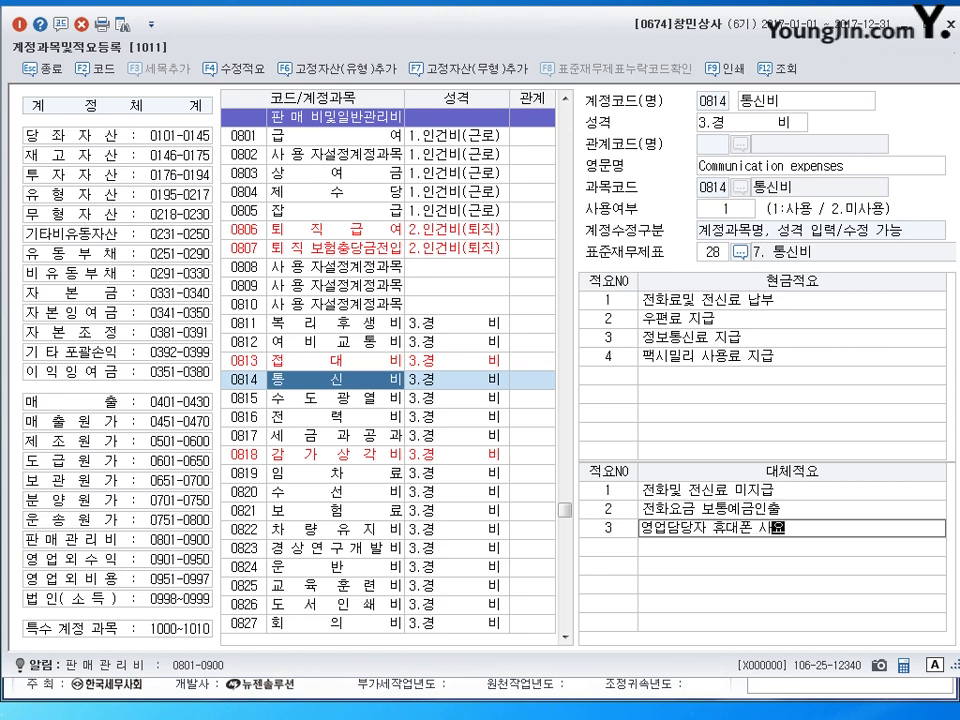
{"action": "type", "text": "요금 지원"}
{"action": "key", "text": "Return"}
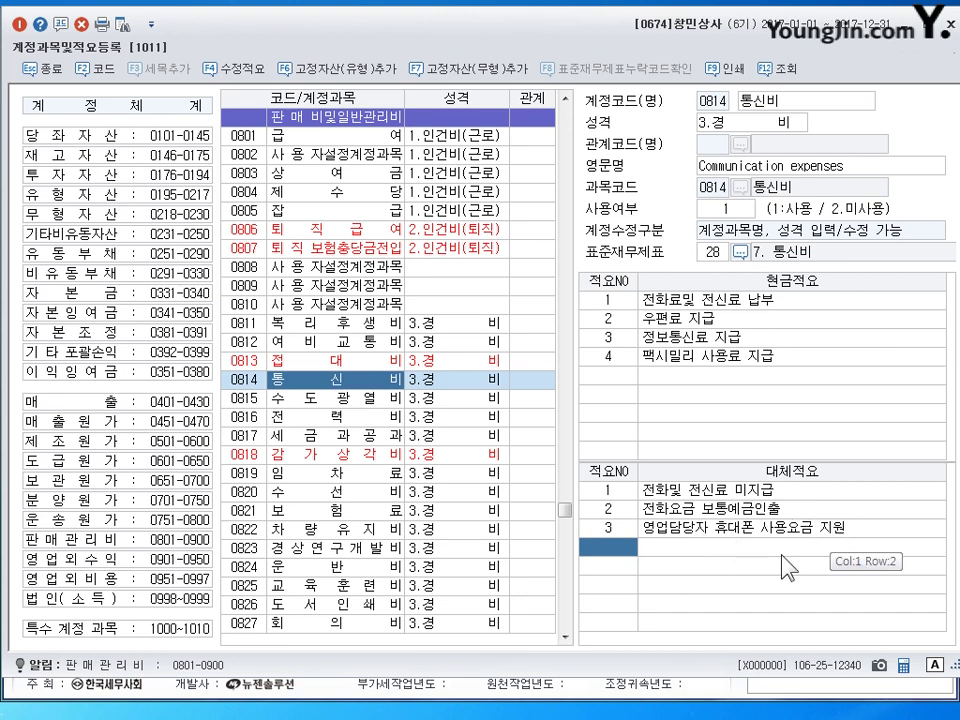
{"action": "left_click", "coordinate": [949, 26]}
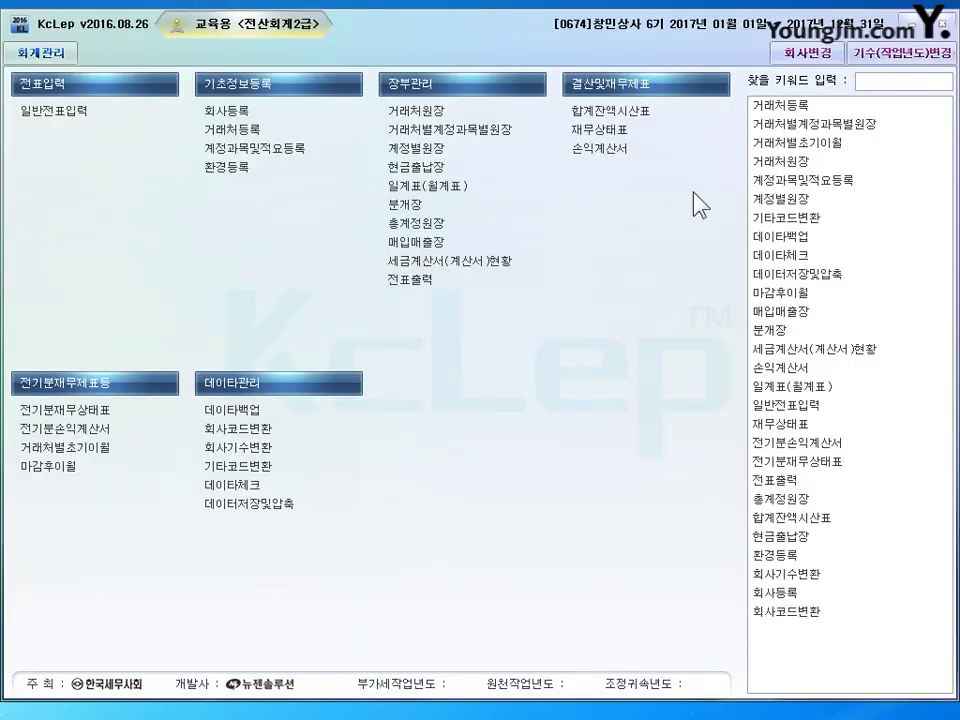